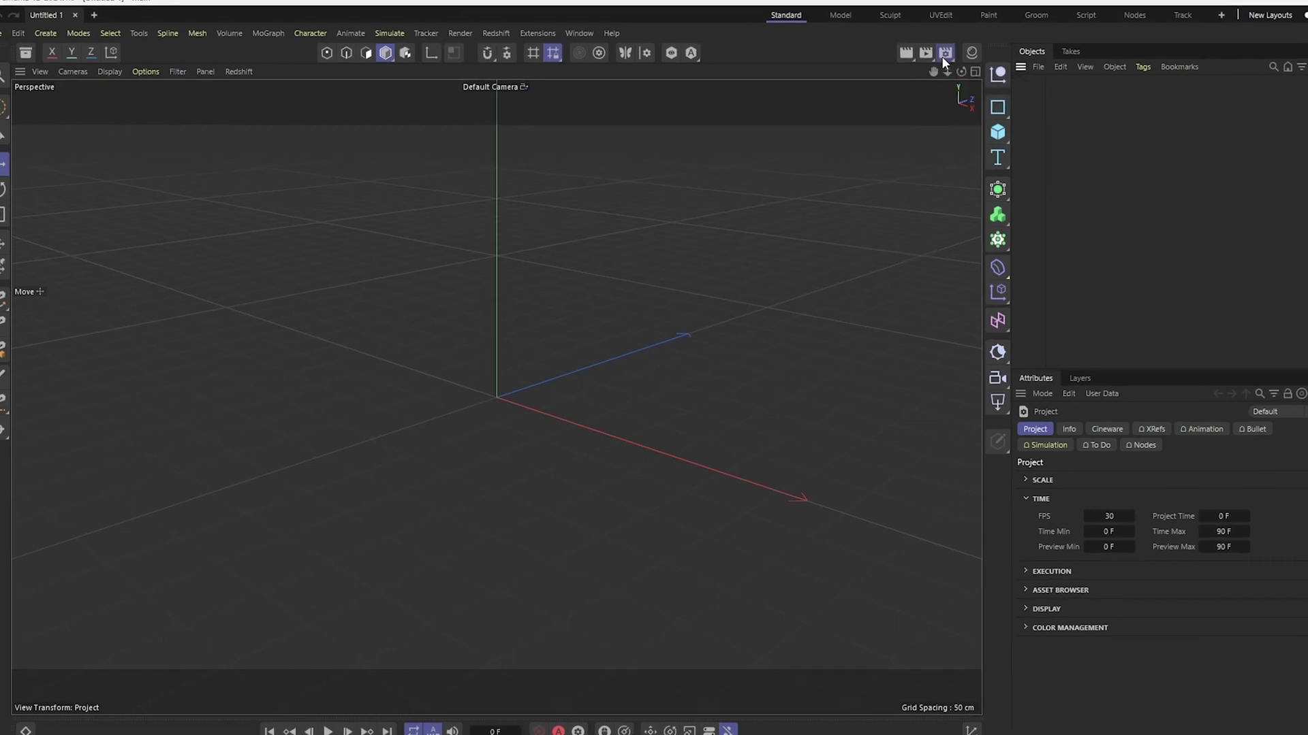
Open the render settings and switch Redshift to Advanced mode
left_click(939, 62)
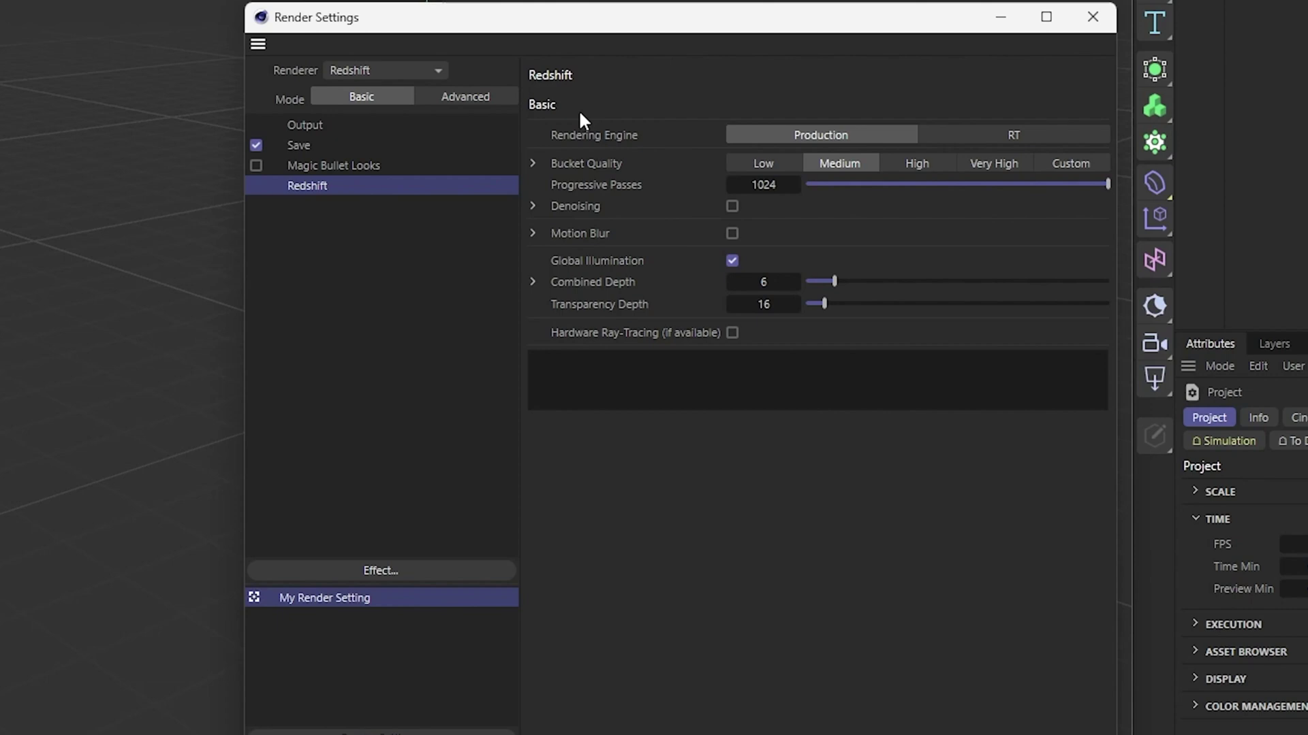
left_click(503, 98)
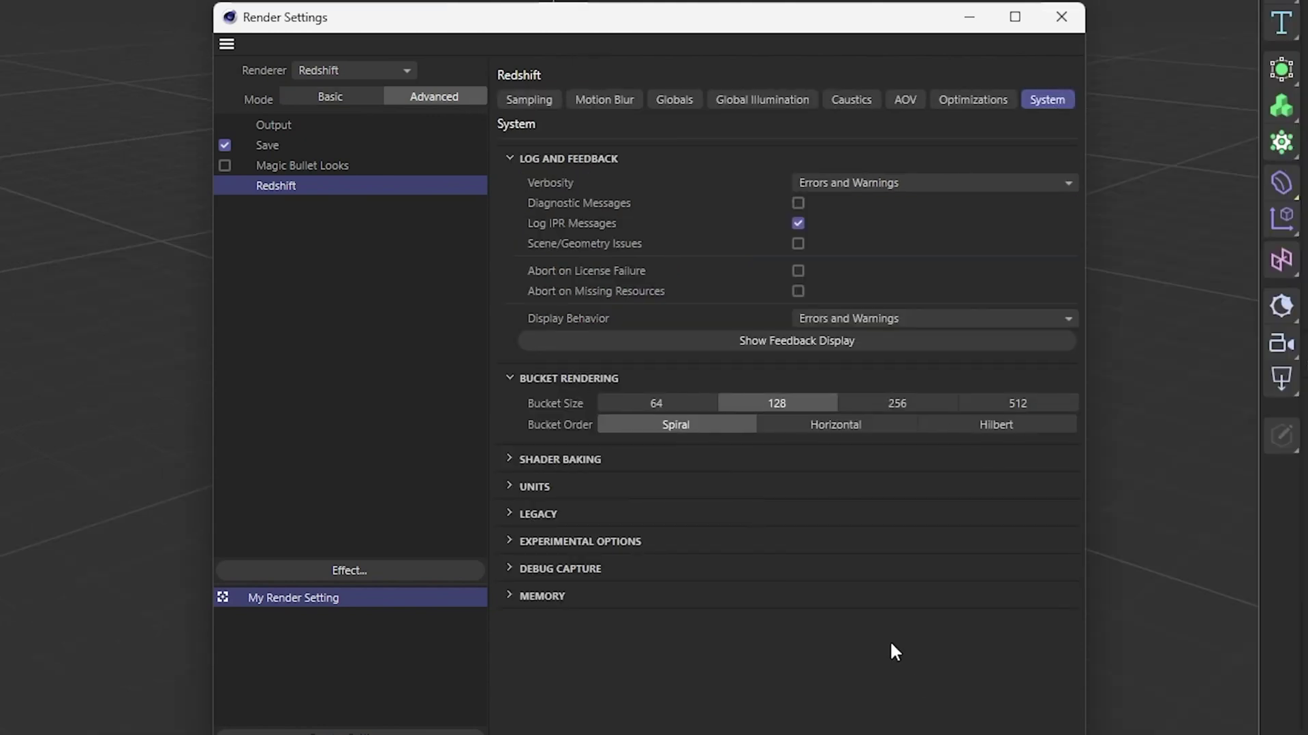
Show the Redshift Sampling page and select the Unified Sampling Threshold field
left_click(538, 111)
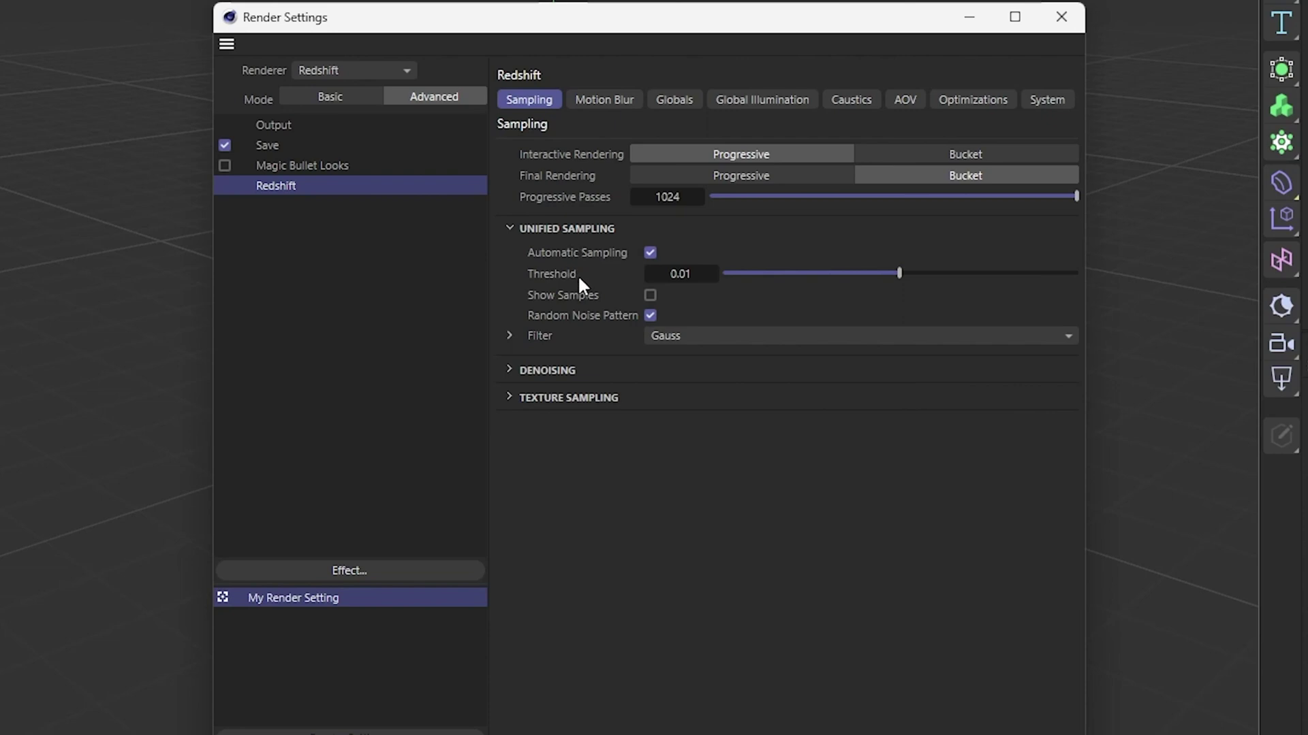
left_click(683, 274)
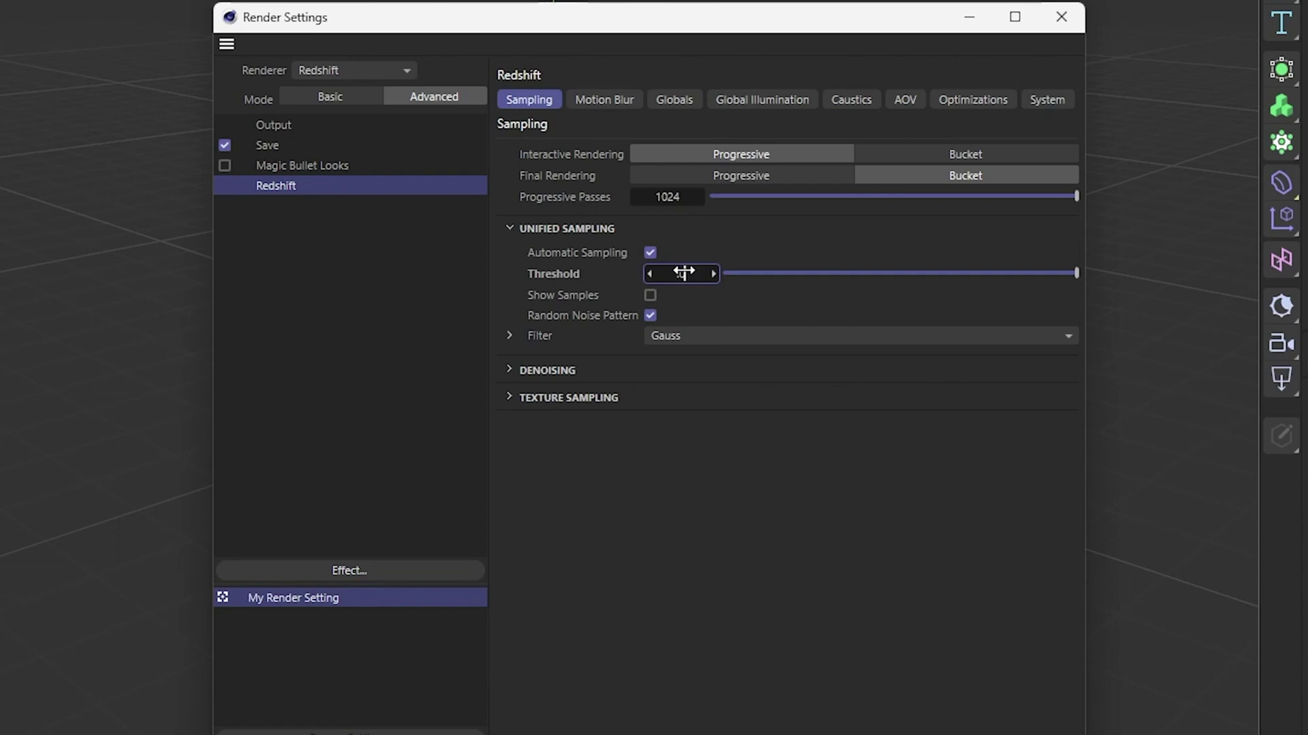
Set the Unified Sampling Threshold to 0.01 and expand the Denoising section
type("0.01")
key("Return")
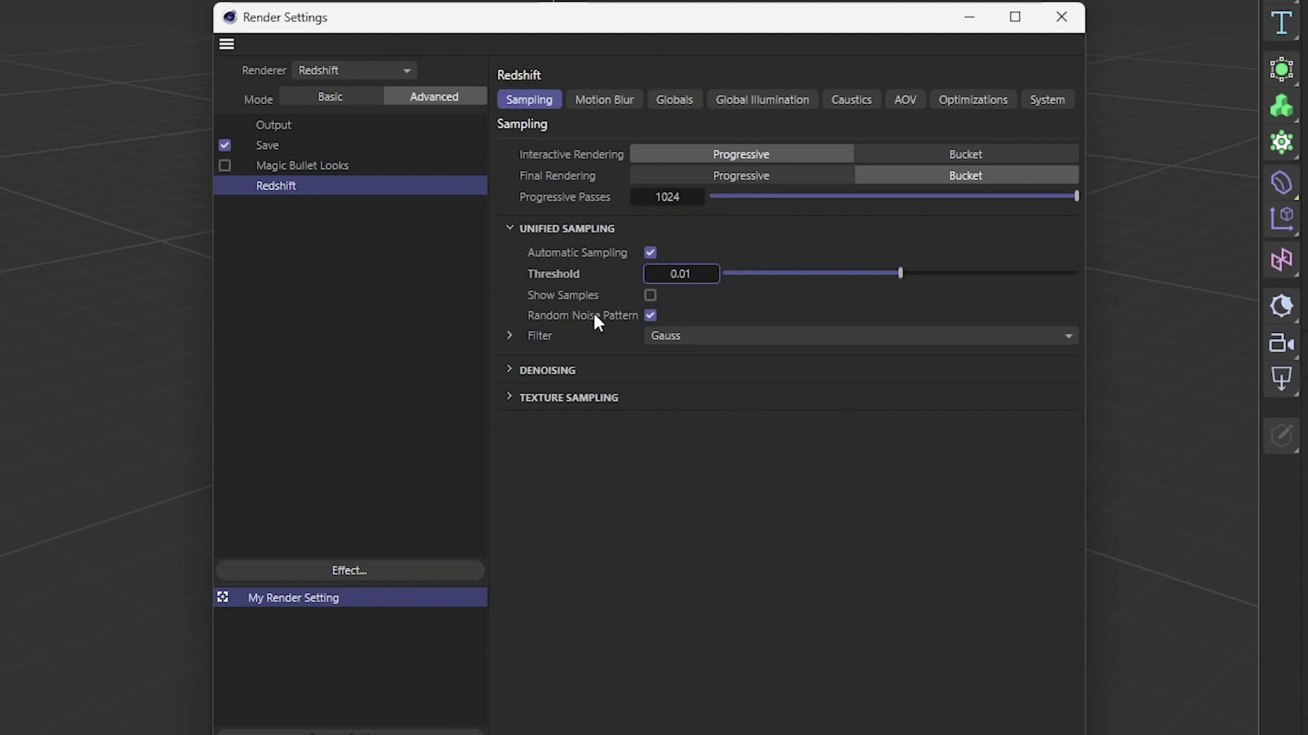
left_click(522, 375)
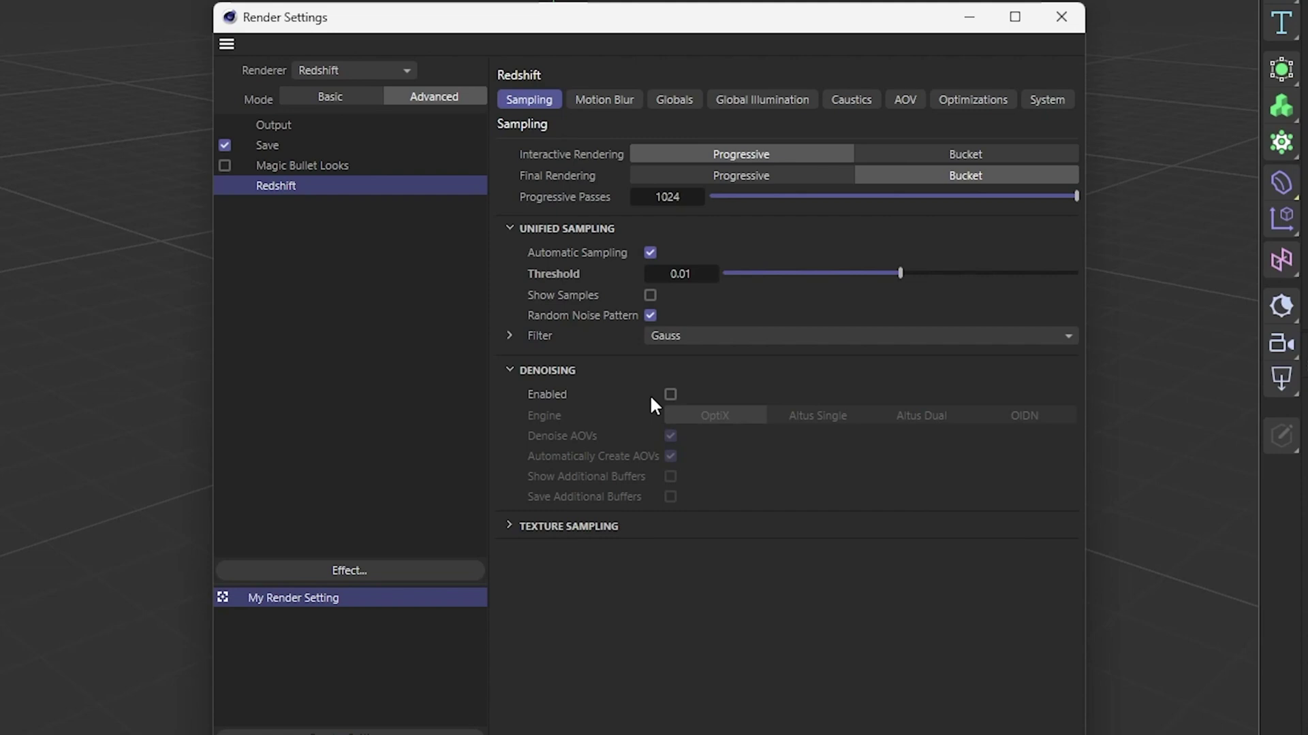
Enable denoising with OptiX, then bring up the Motion Blur page
left_click(670, 395)
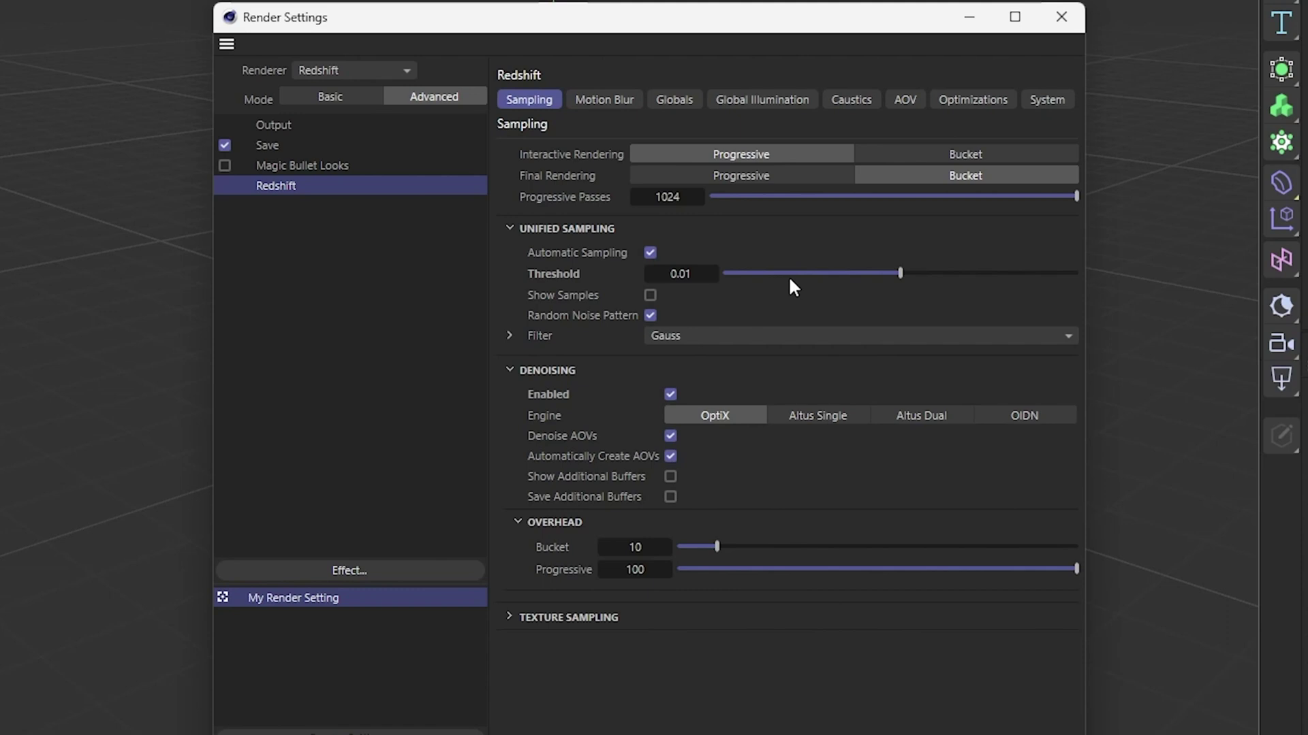
left_click(608, 101)
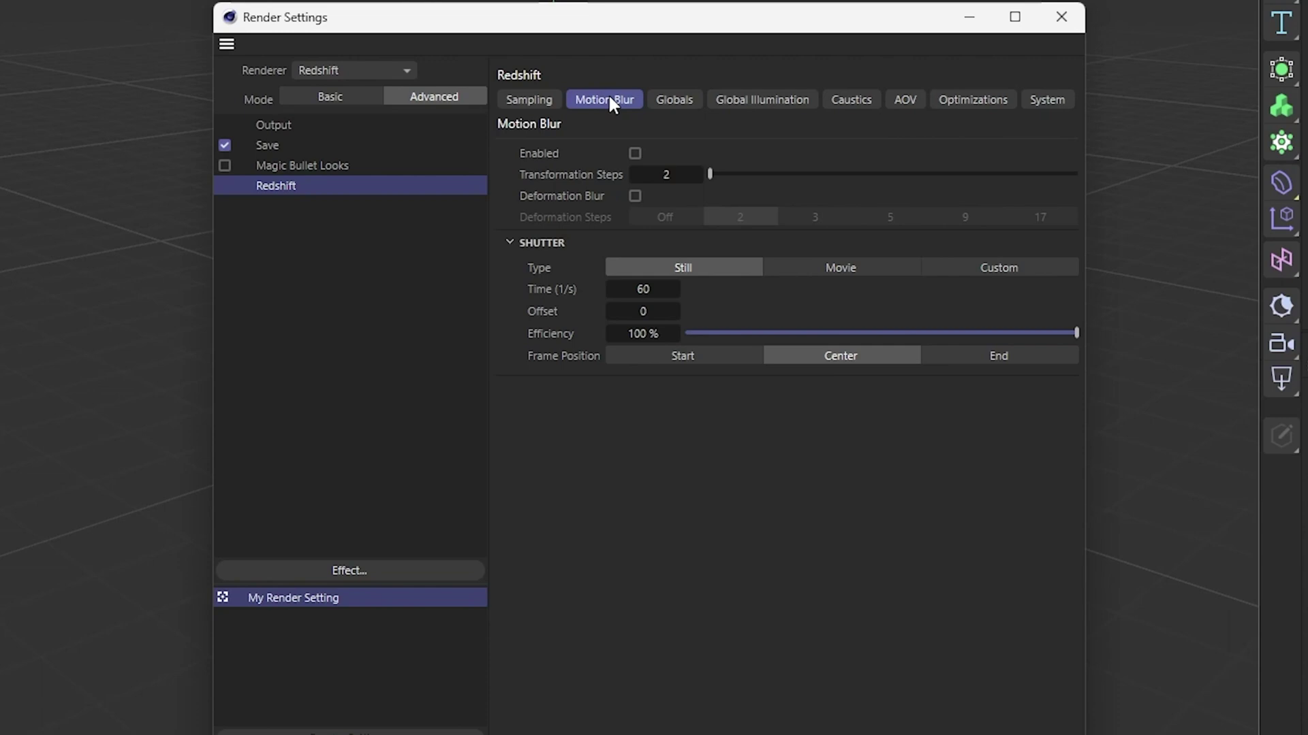
Toggle motion blur Enabled and try Transformation Steps 3, leaving it at 2
left_click(634, 154)
left_click(741, 176)
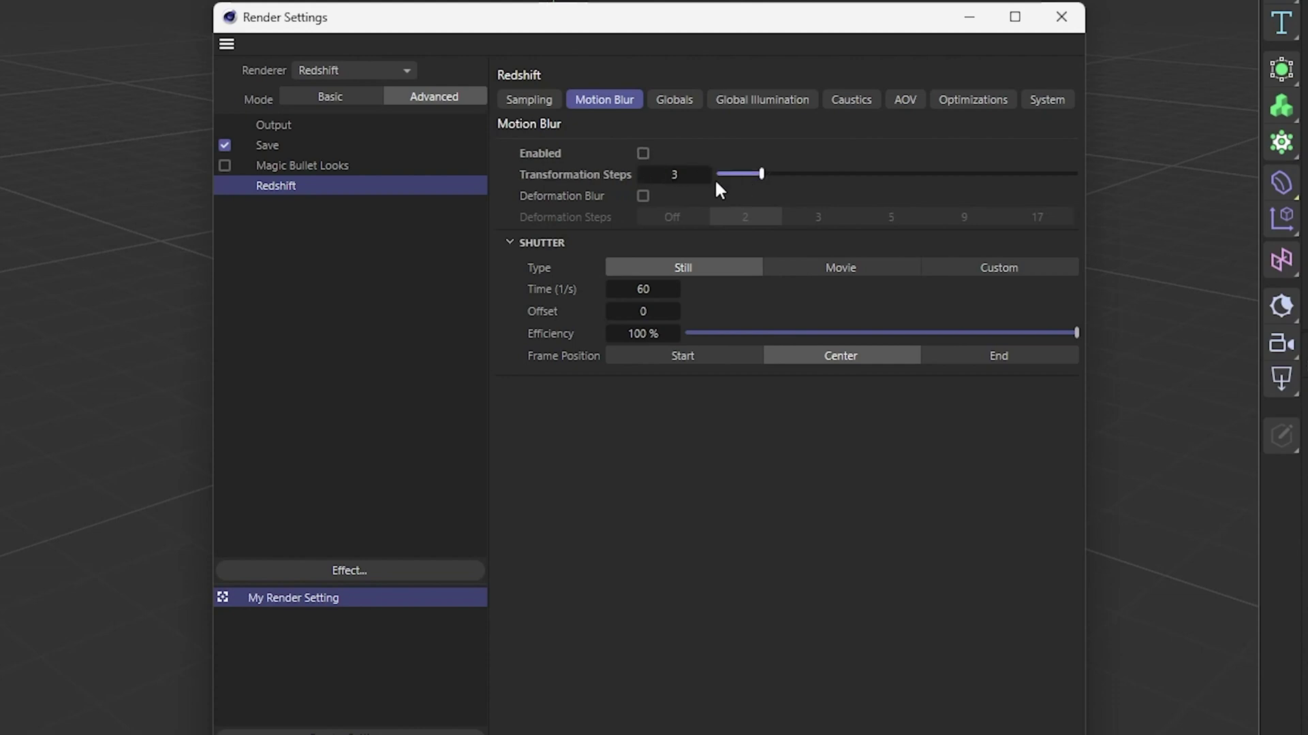
left_click(717, 174)
Try shutter types Movie and Still, finishing on Custom (Start 0.25, End 0.75)
left_click(816, 279)
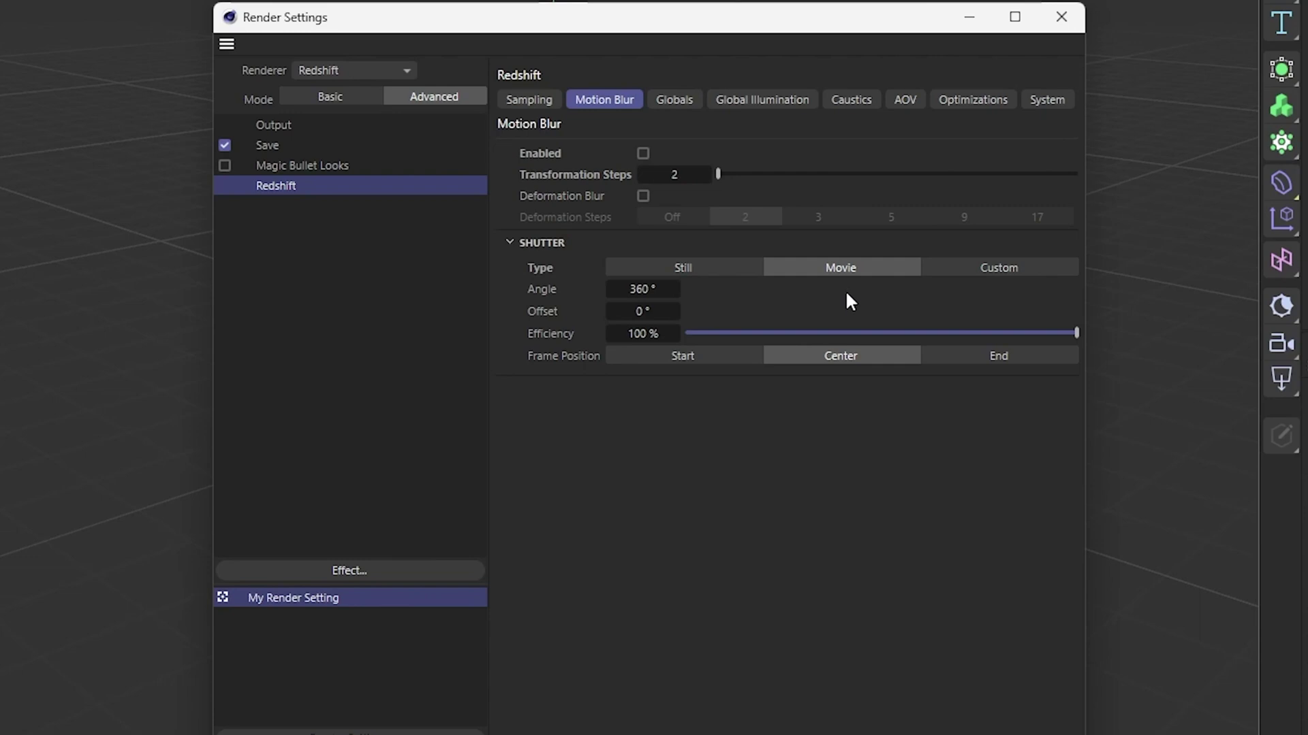
left_click(992, 279)
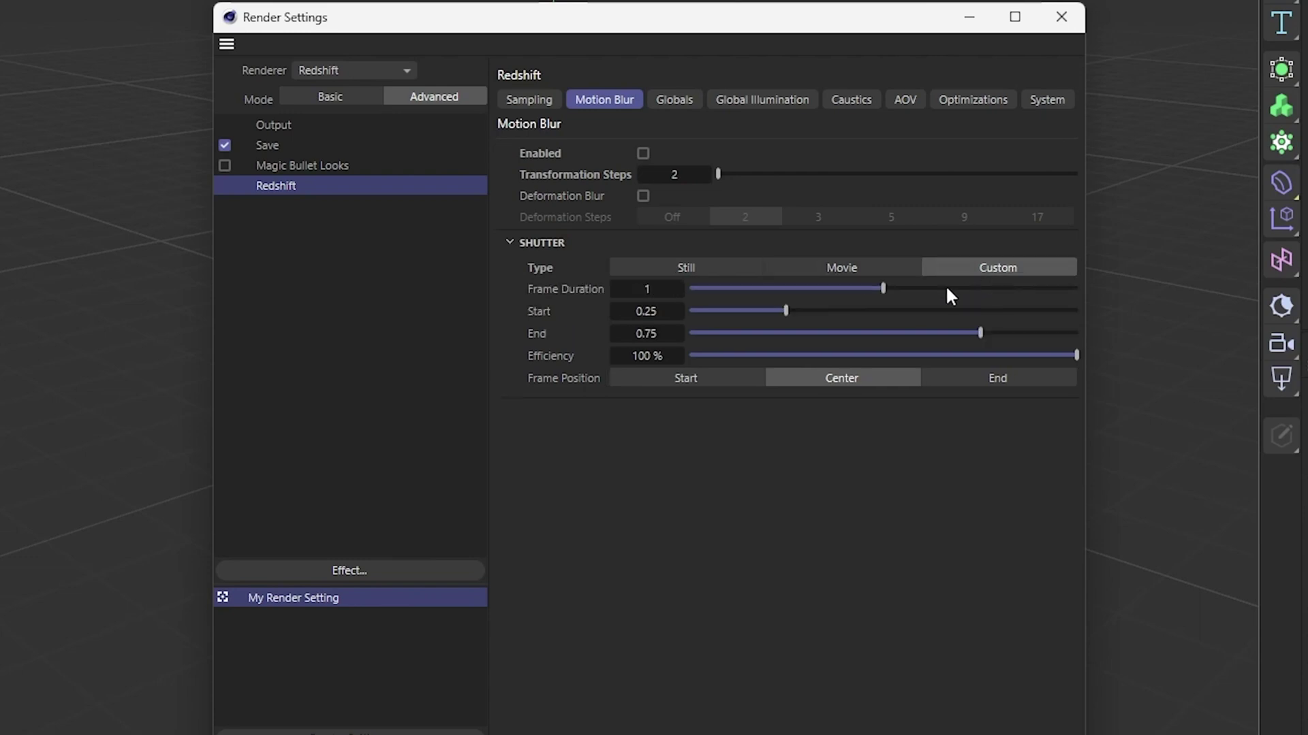
left_click(886, 275)
left_click(726, 267)
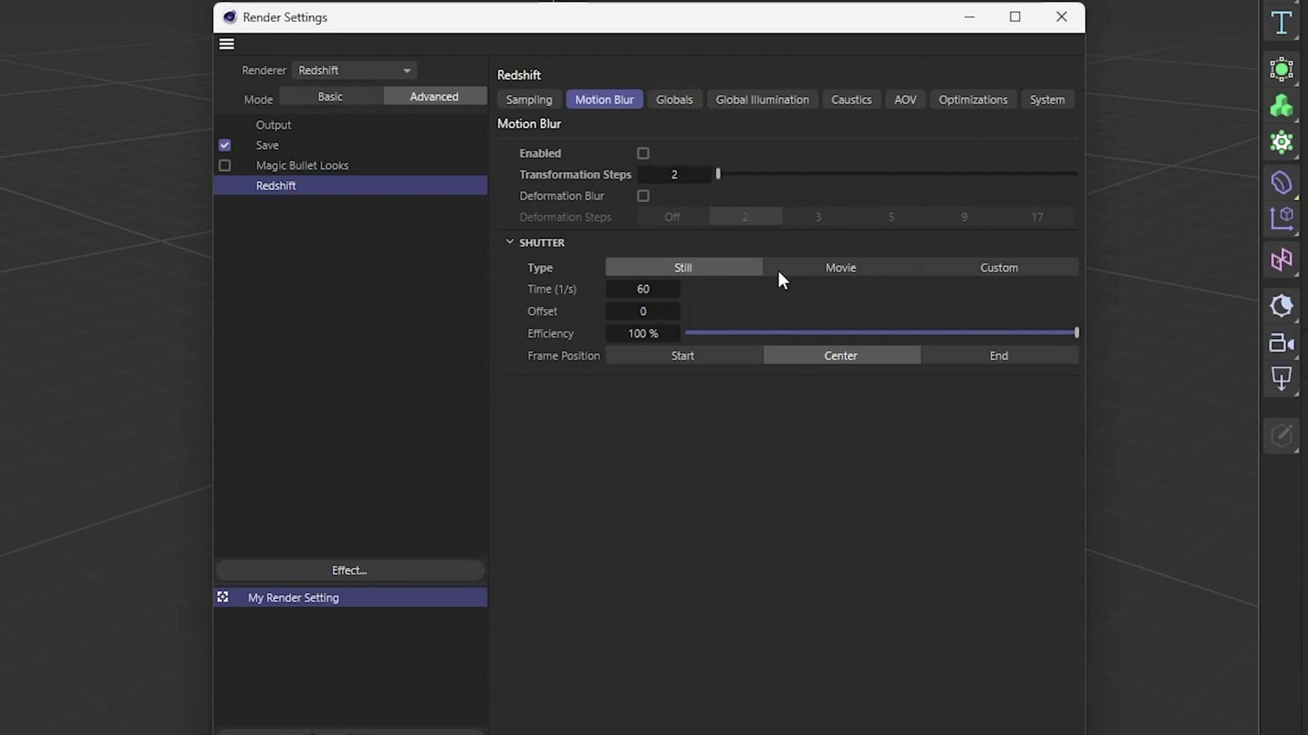
left_click(823, 267)
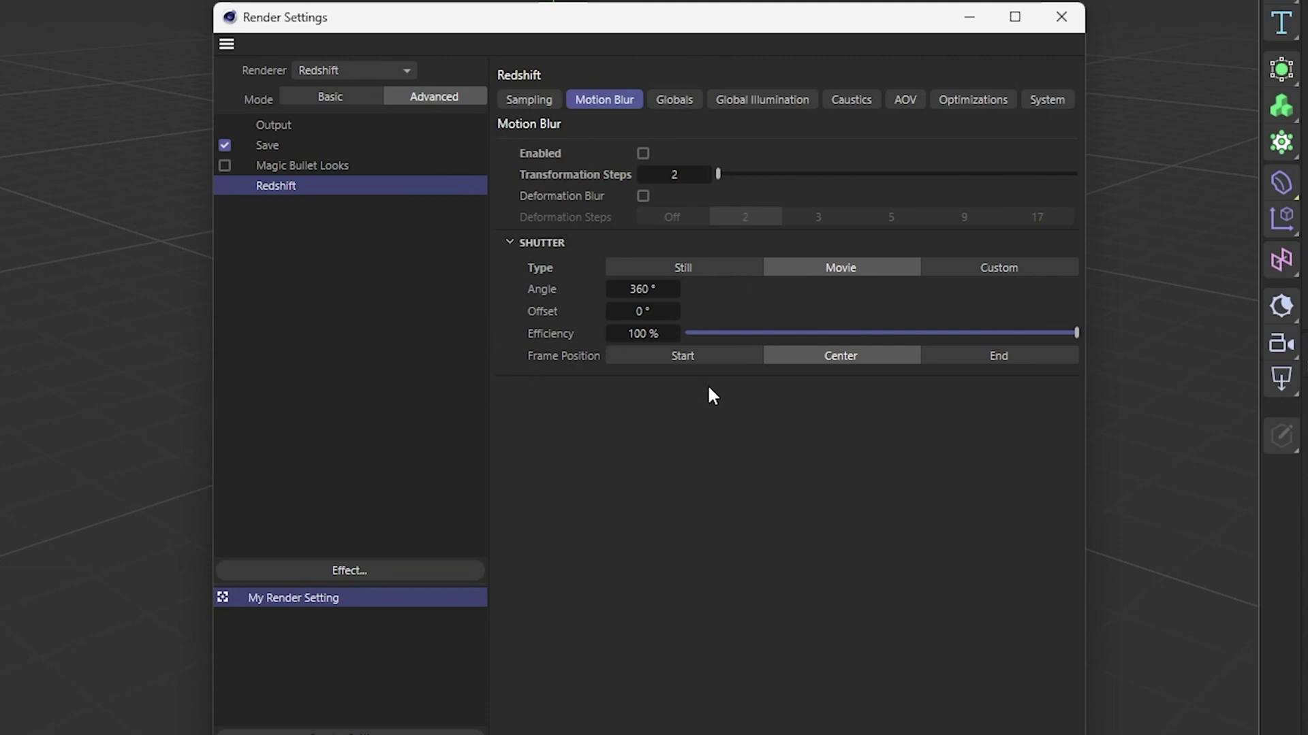
left_click(973, 276)
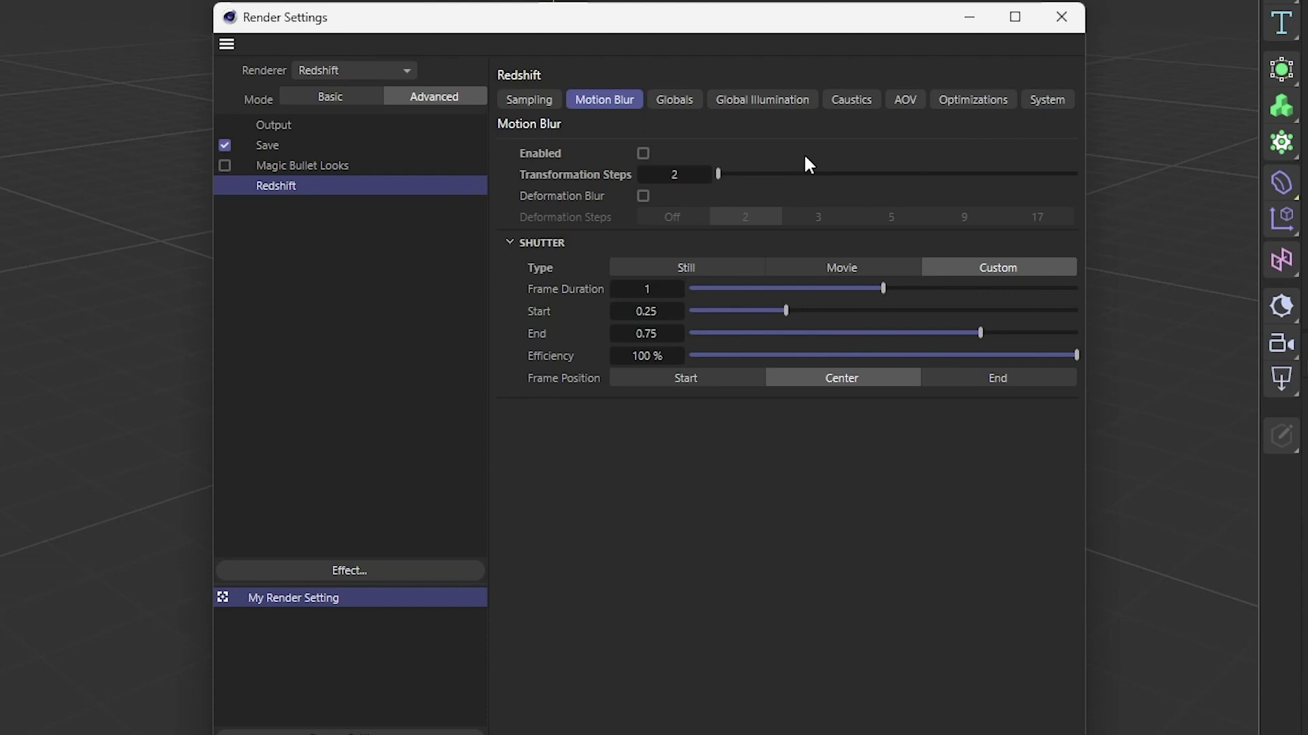
left_click(673, 100)
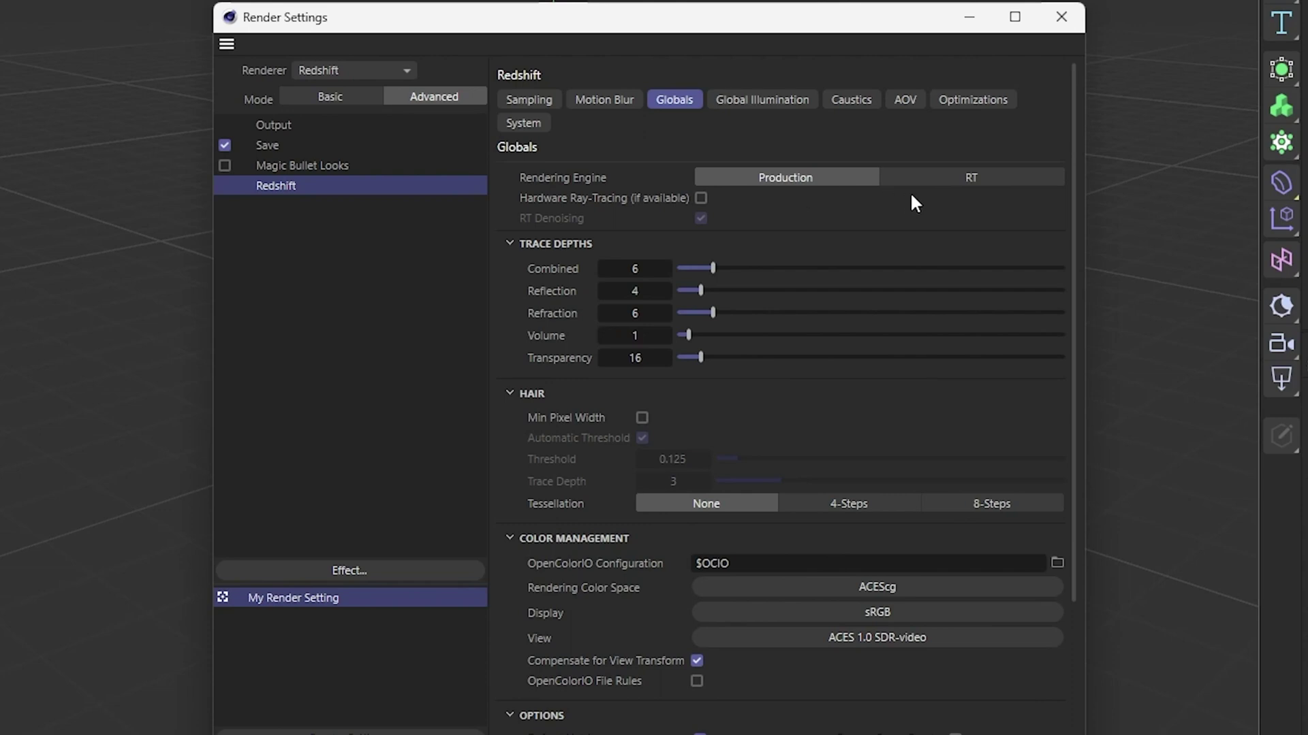
Turn on hardware ray-tracing in Globals and scroll to the trace depth settings
left_click(700, 199)
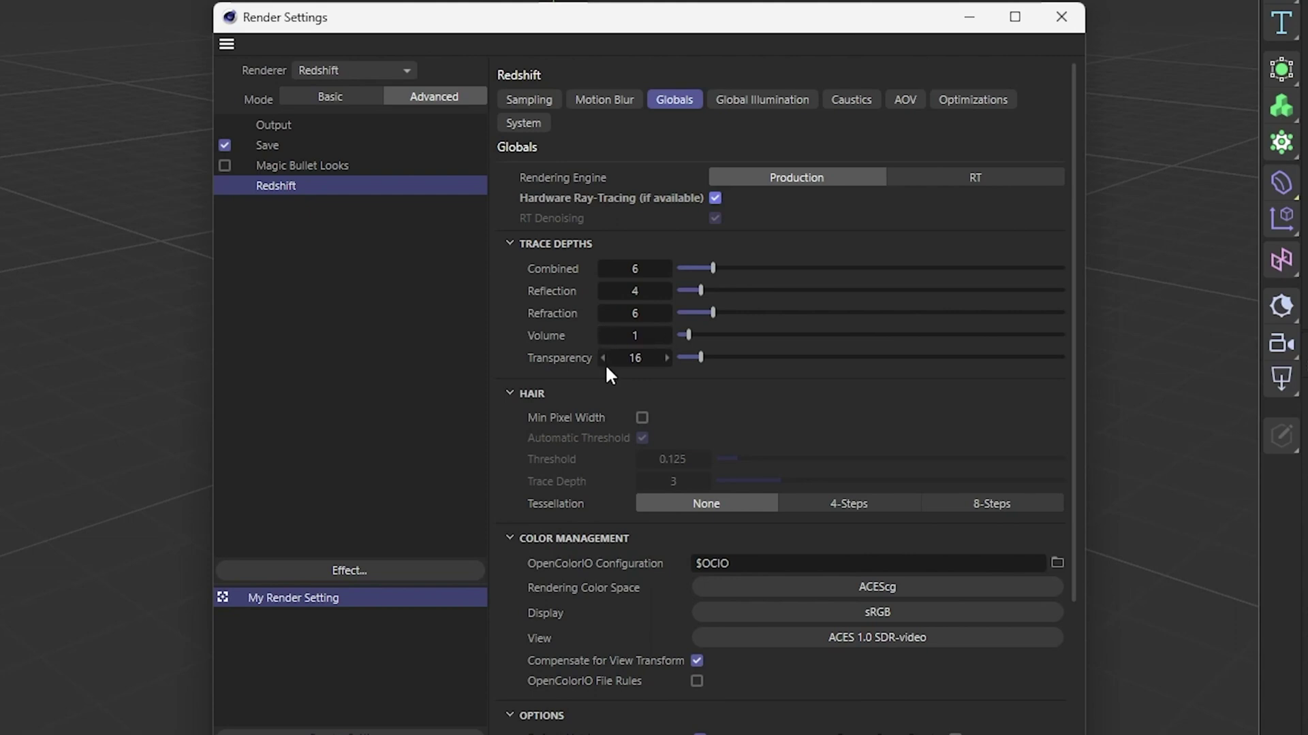
scroll(604, 339, "down", 1)
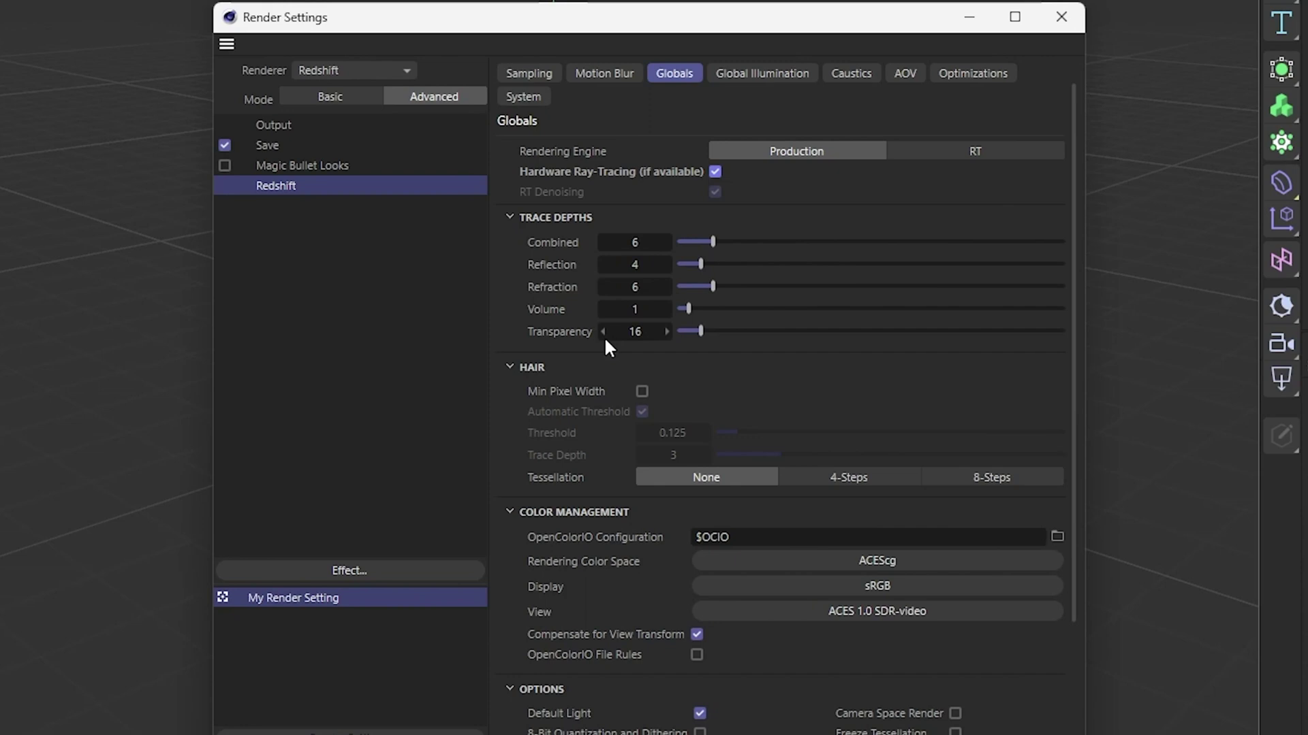
scroll(605, 339, "down", 4)
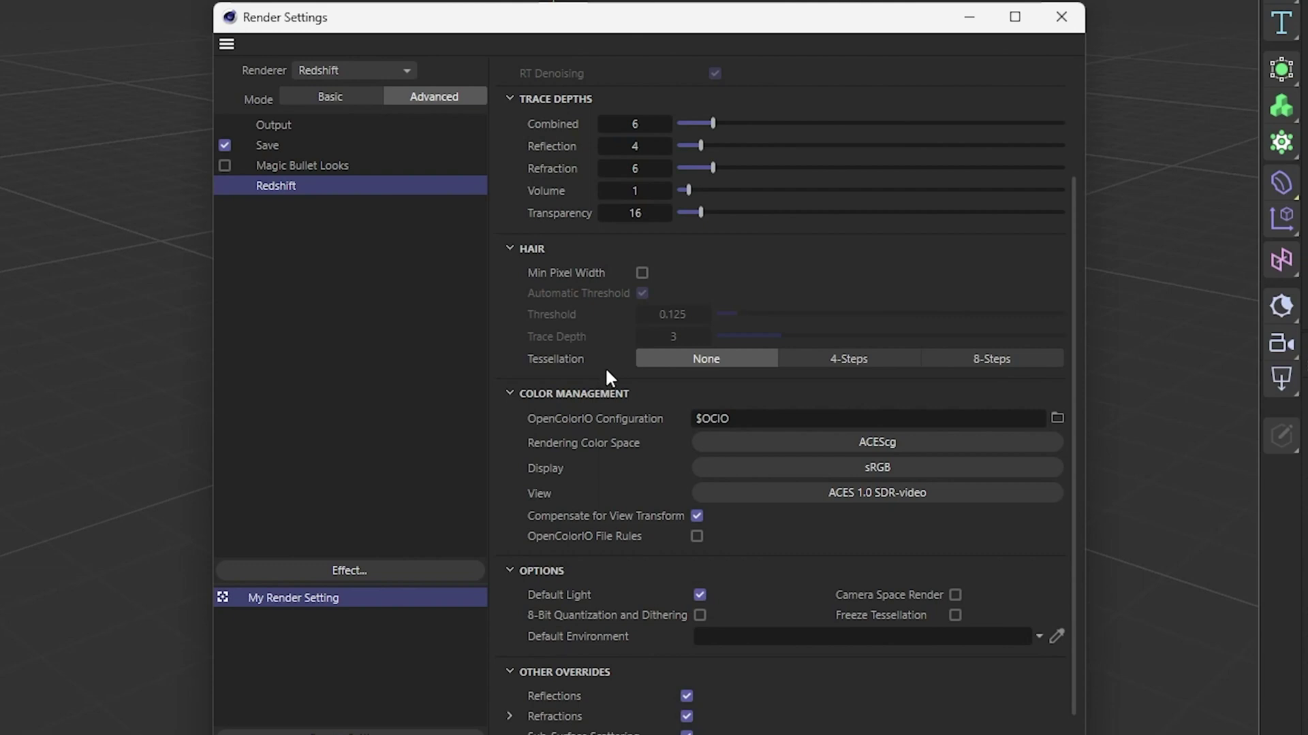
scroll(605, 368, "down", 2)
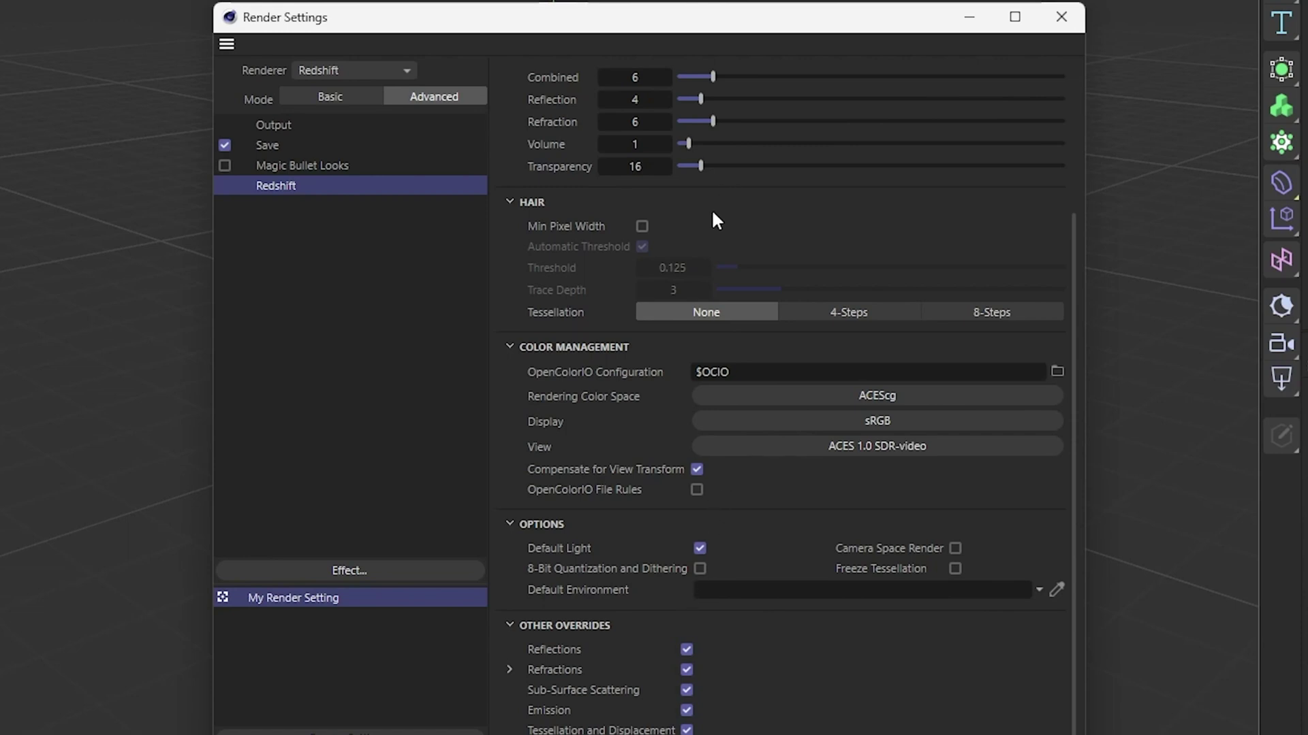
scroll(710, 225, "up", 1)
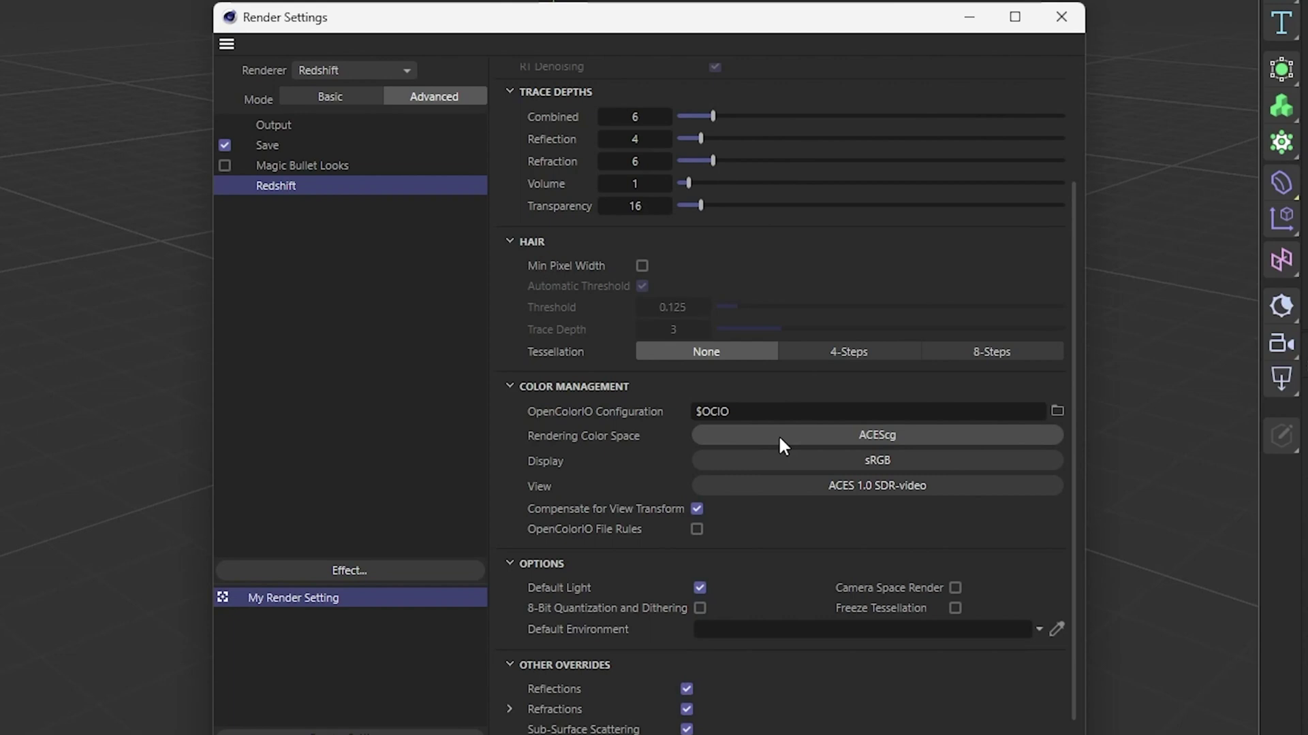
left_click(781, 439)
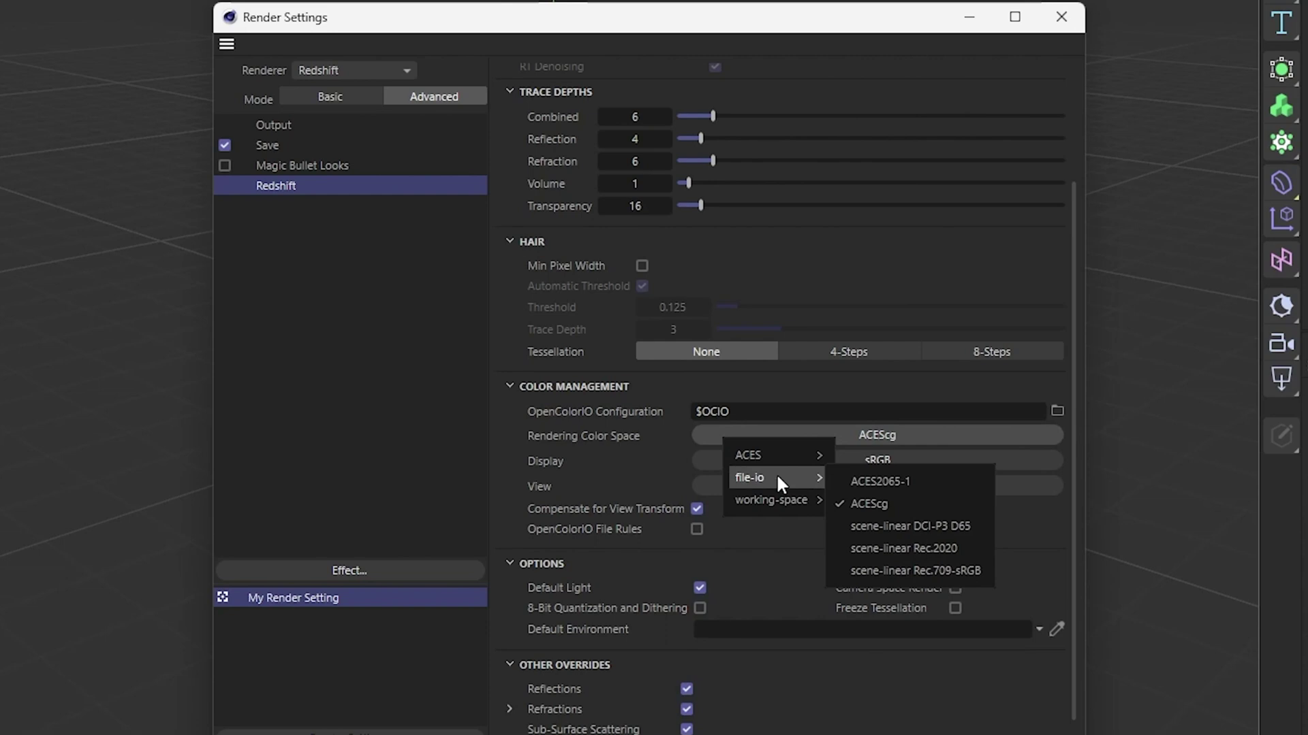
Keep the ACEScg rendering space and set the colour management View to Un-tone-mapped
mouse_move(795, 455)
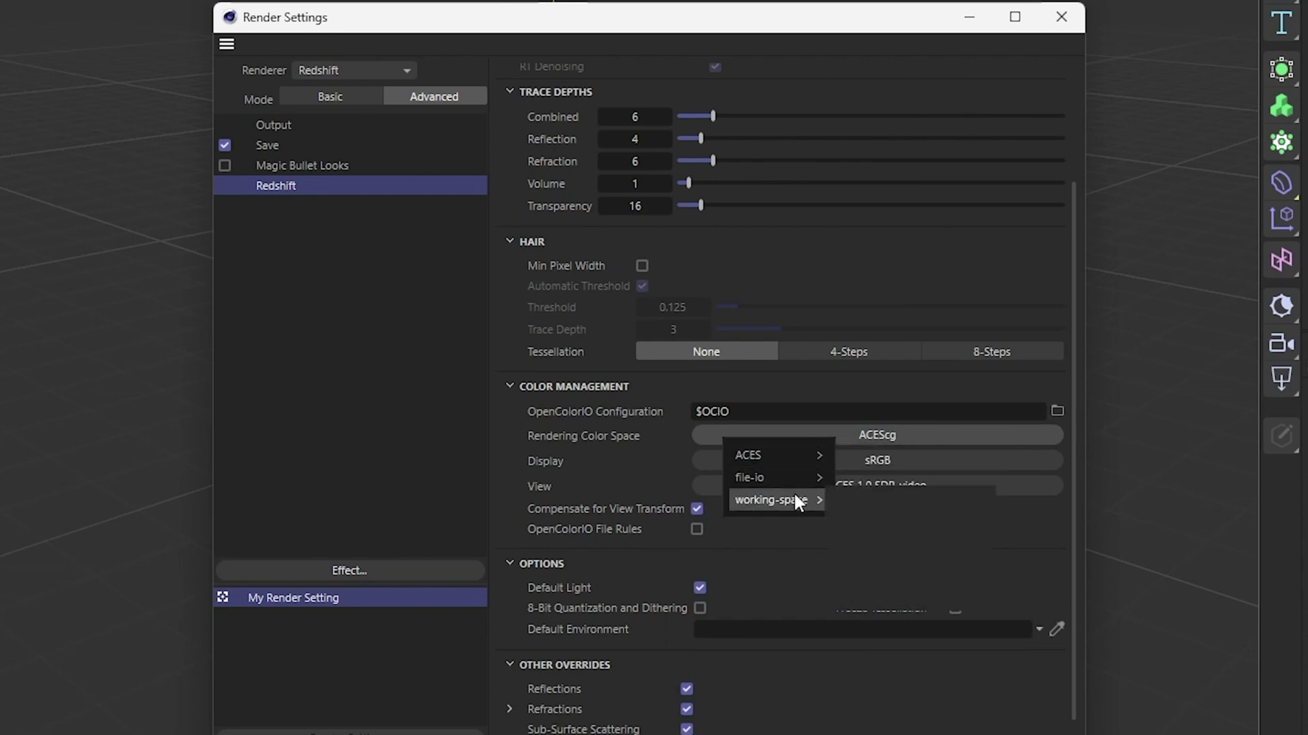
left_click(827, 485)
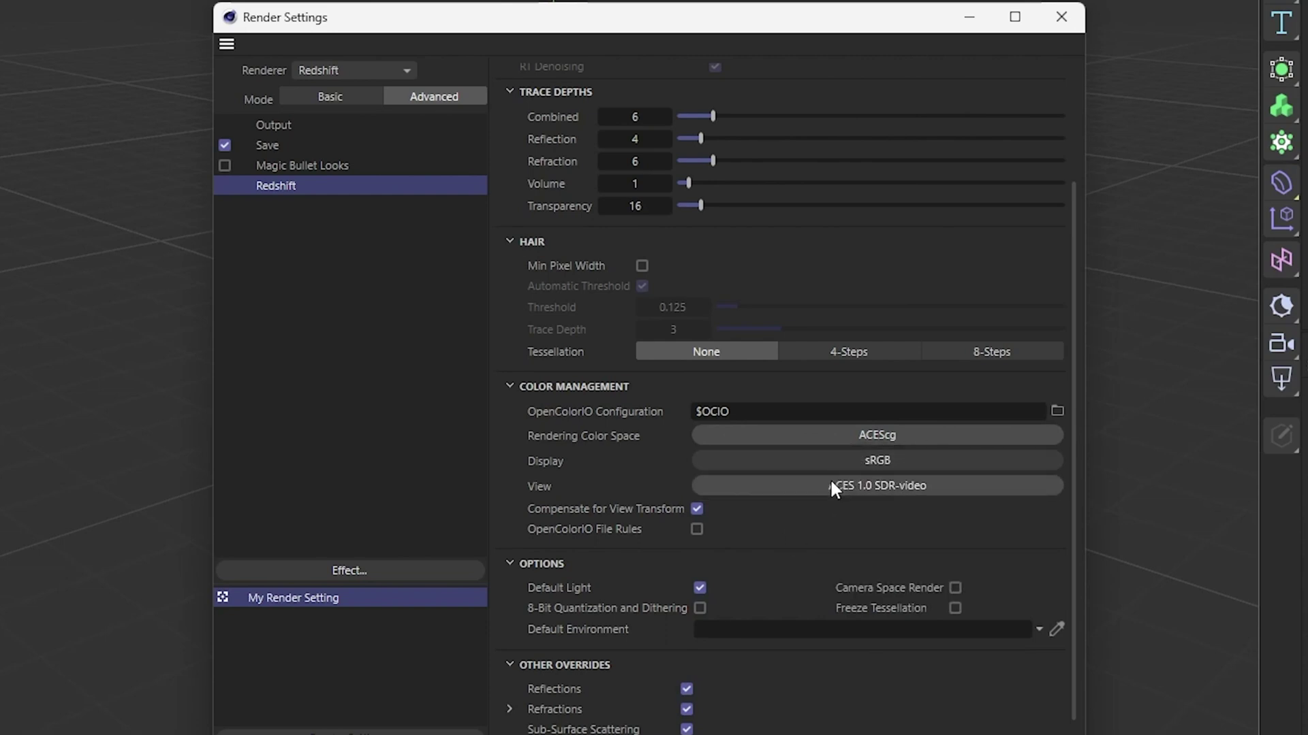
left_click(865, 439)
mouse_move(862, 455)
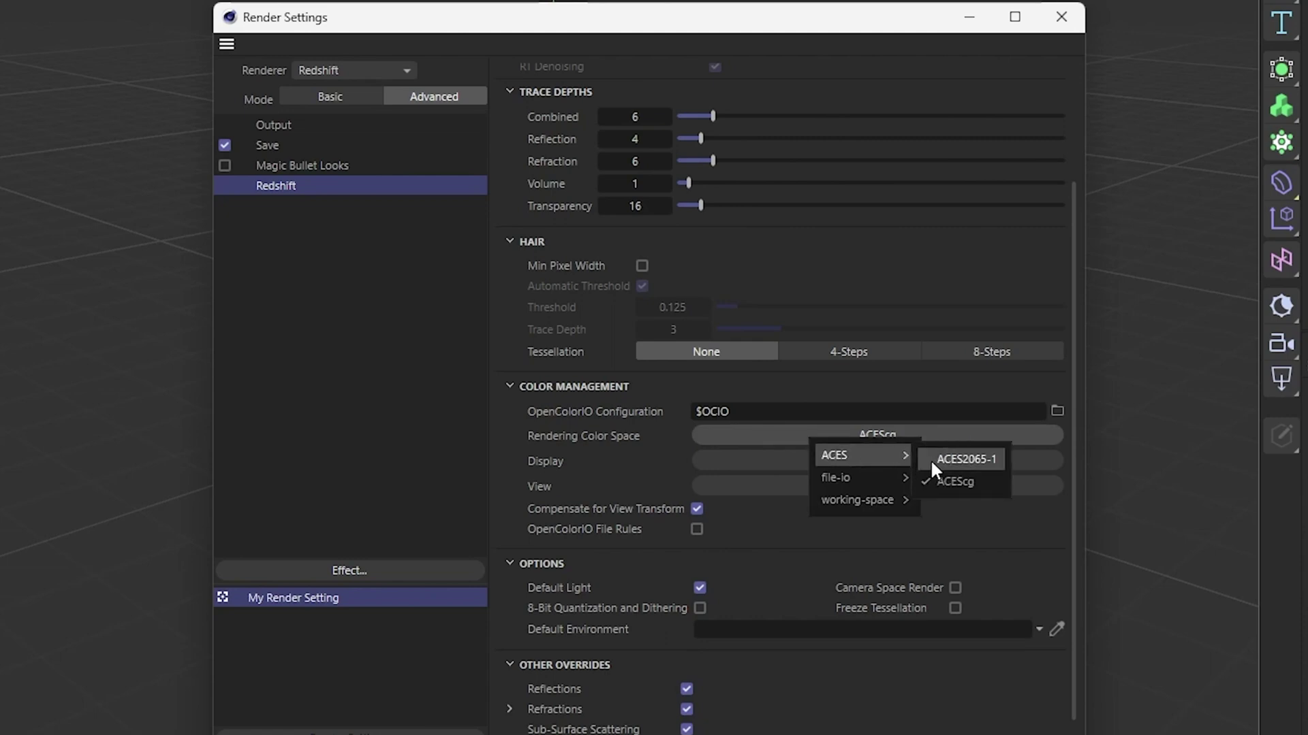
left_click(906, 487)
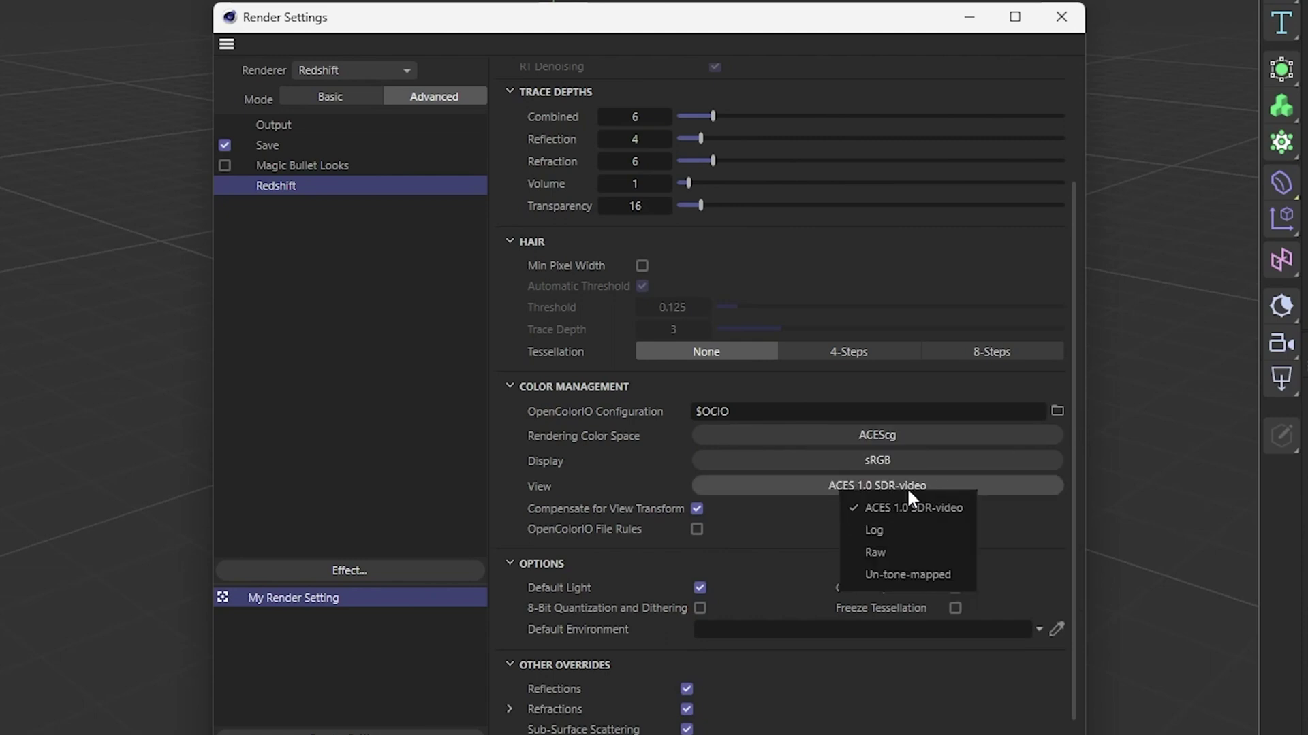
left_click(907, 576)
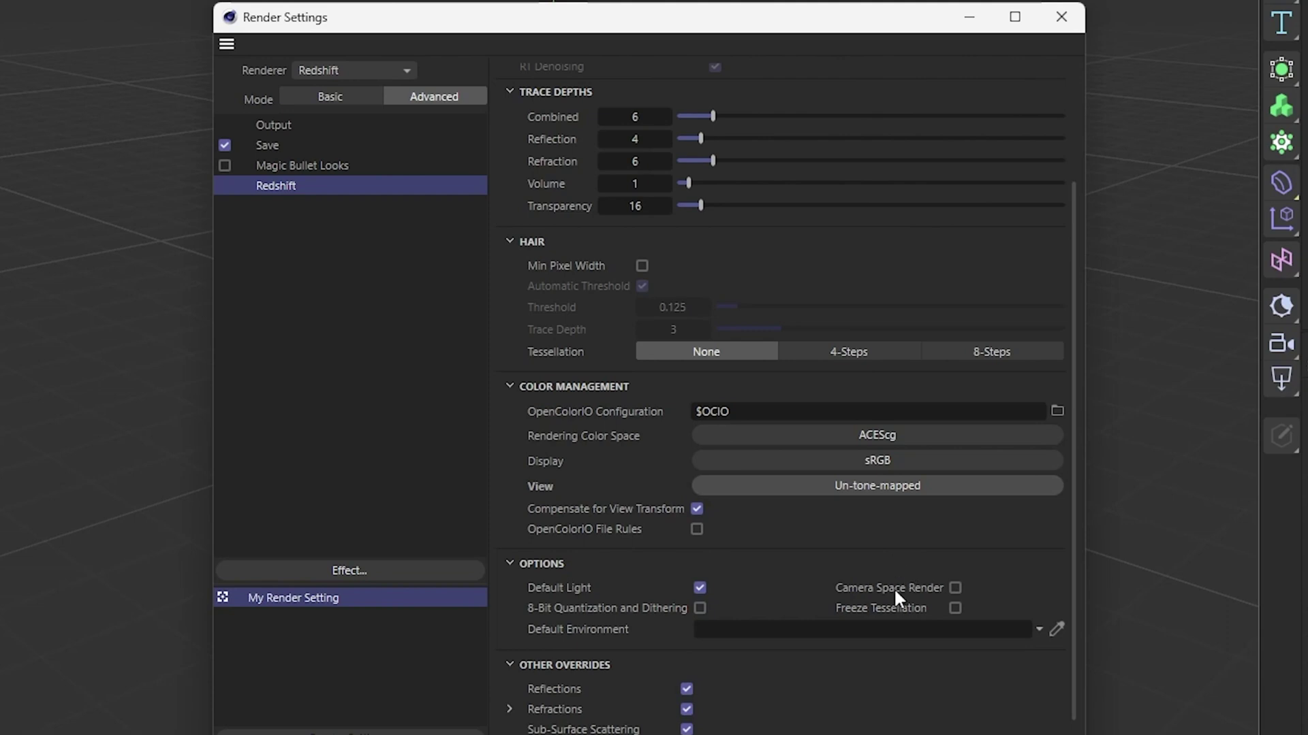
scroll(894, 589, "down", 1)
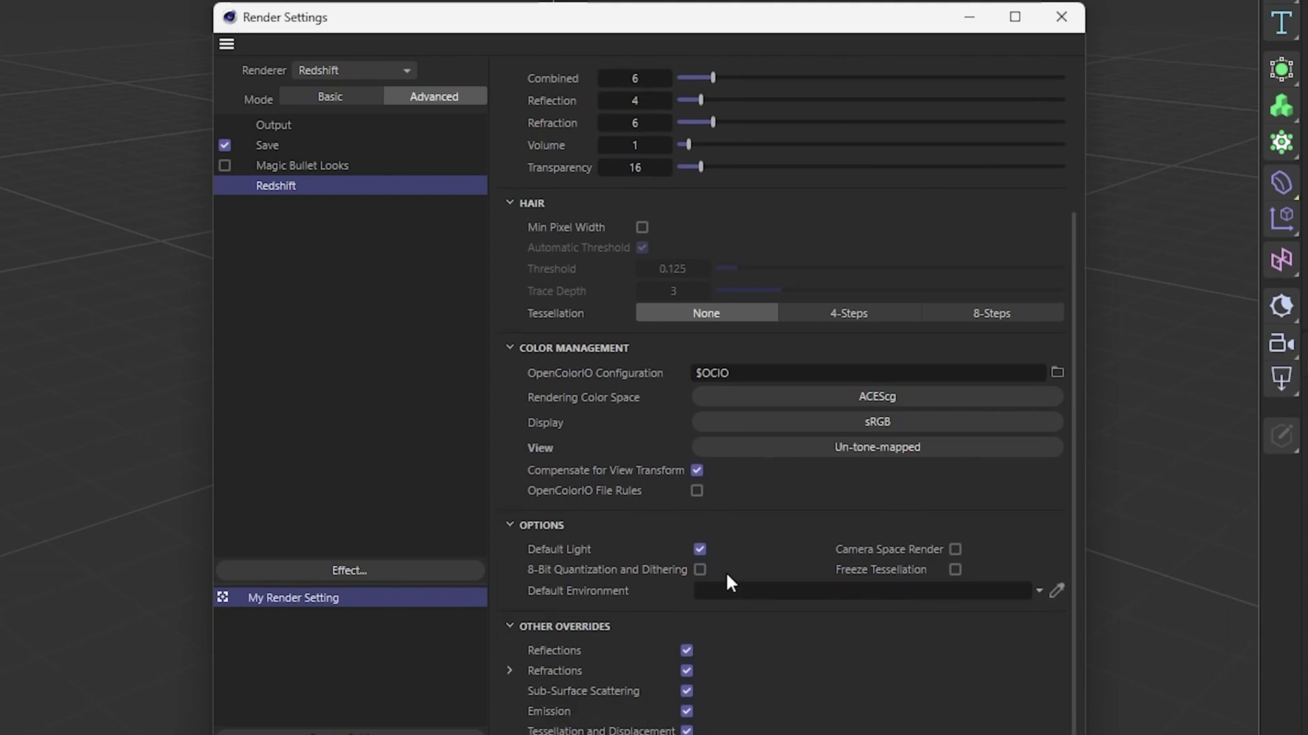
Turn off Default Light and the Reflections override, then show Global Illumination settings
left_click(699, 551)
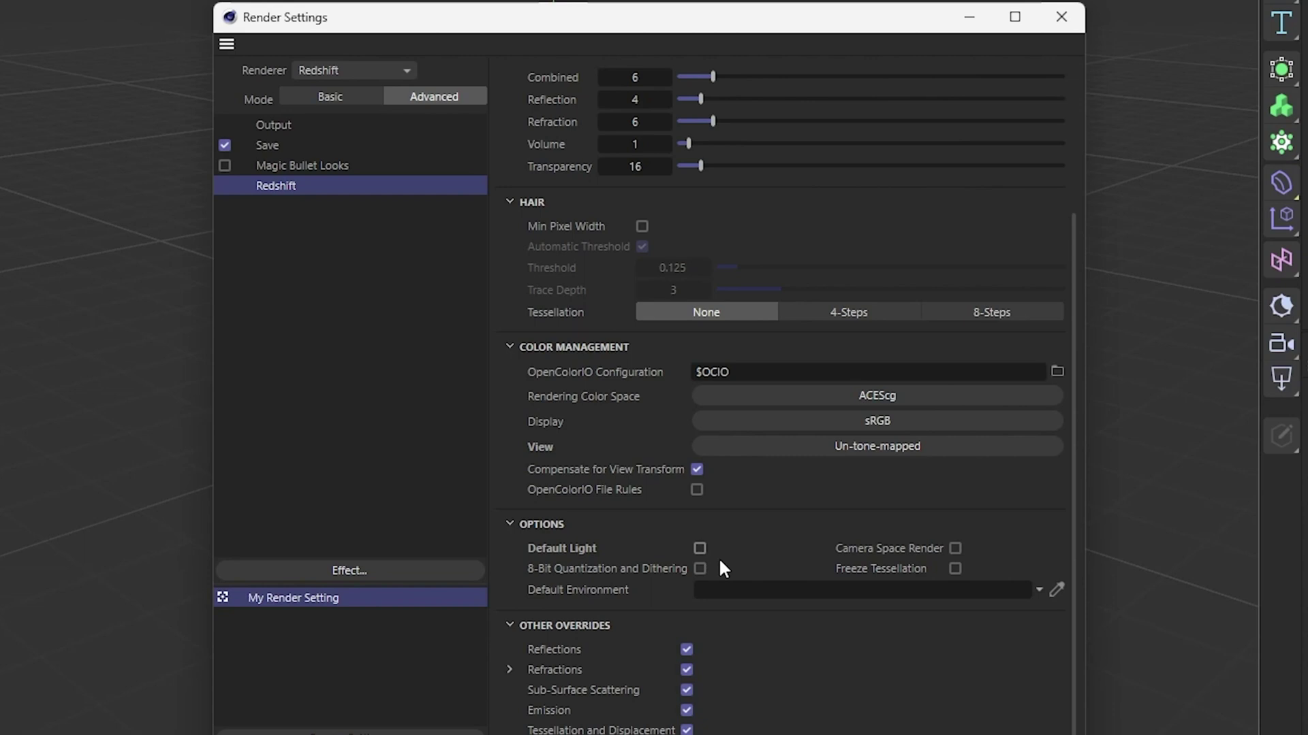
left_click(686, 650)
scroll(710, 664, "up", 3)
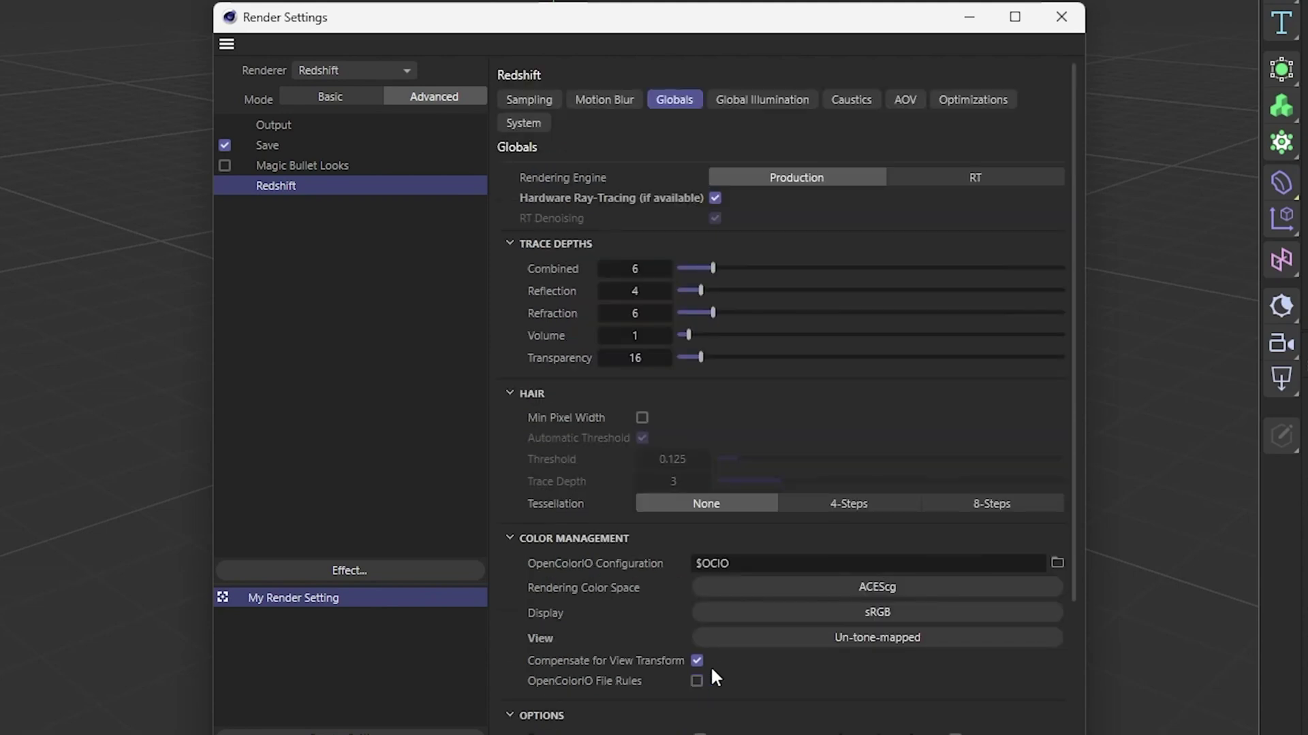
left_click(772, 100)
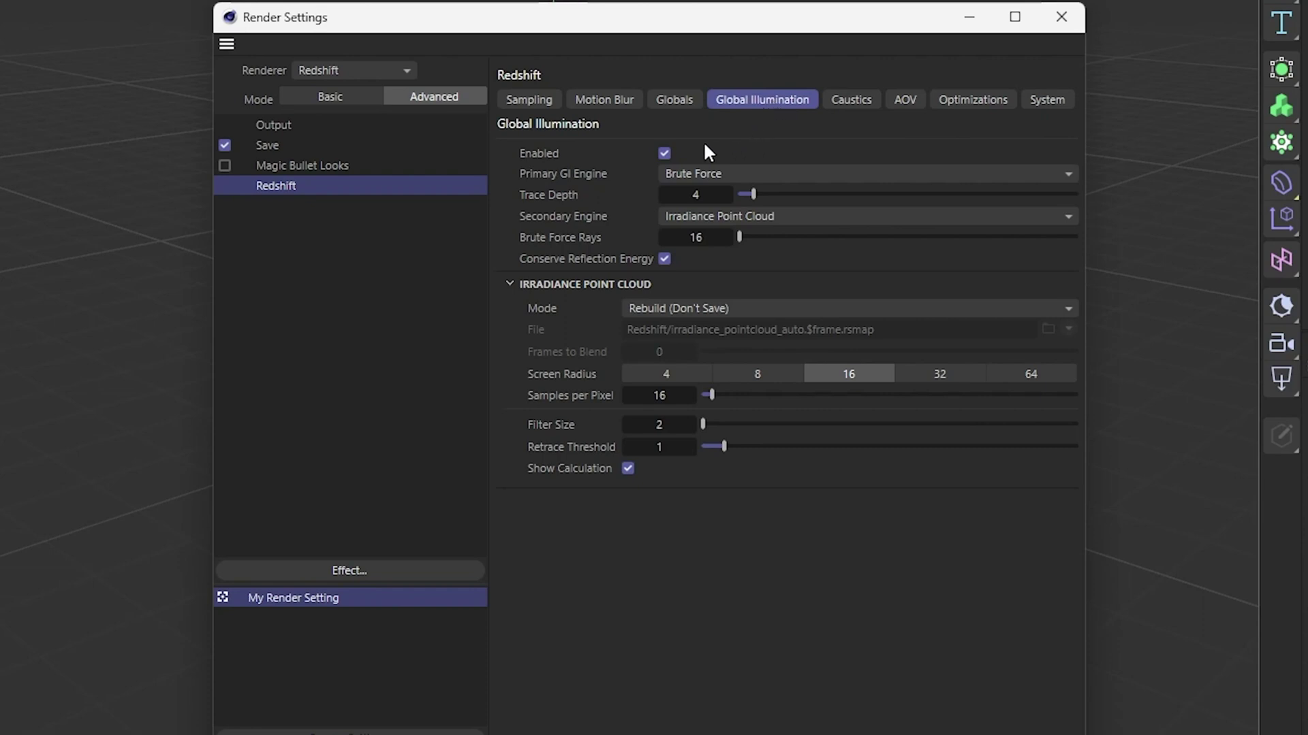
Compare Irradiance Cache against Brute Force as the primary GI engine, ending on Brute Force
left_click(678, 176)
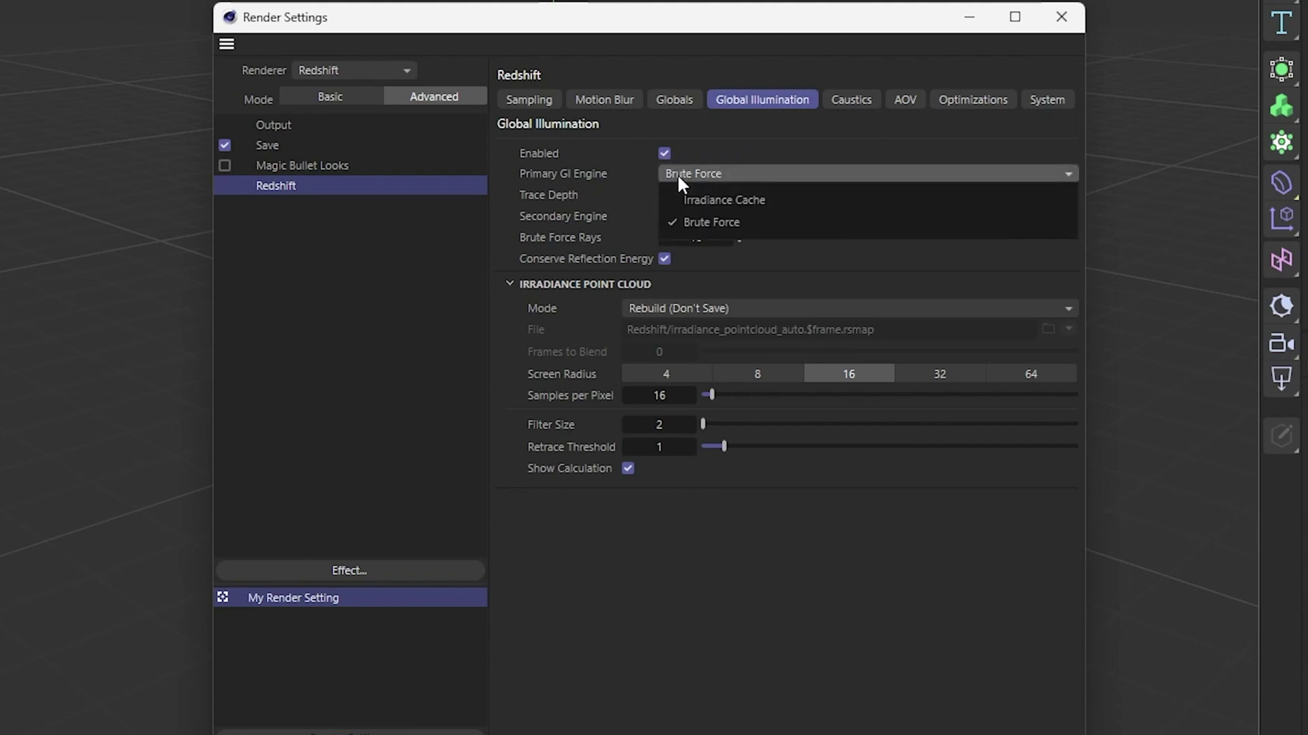
left_click(711, 232)
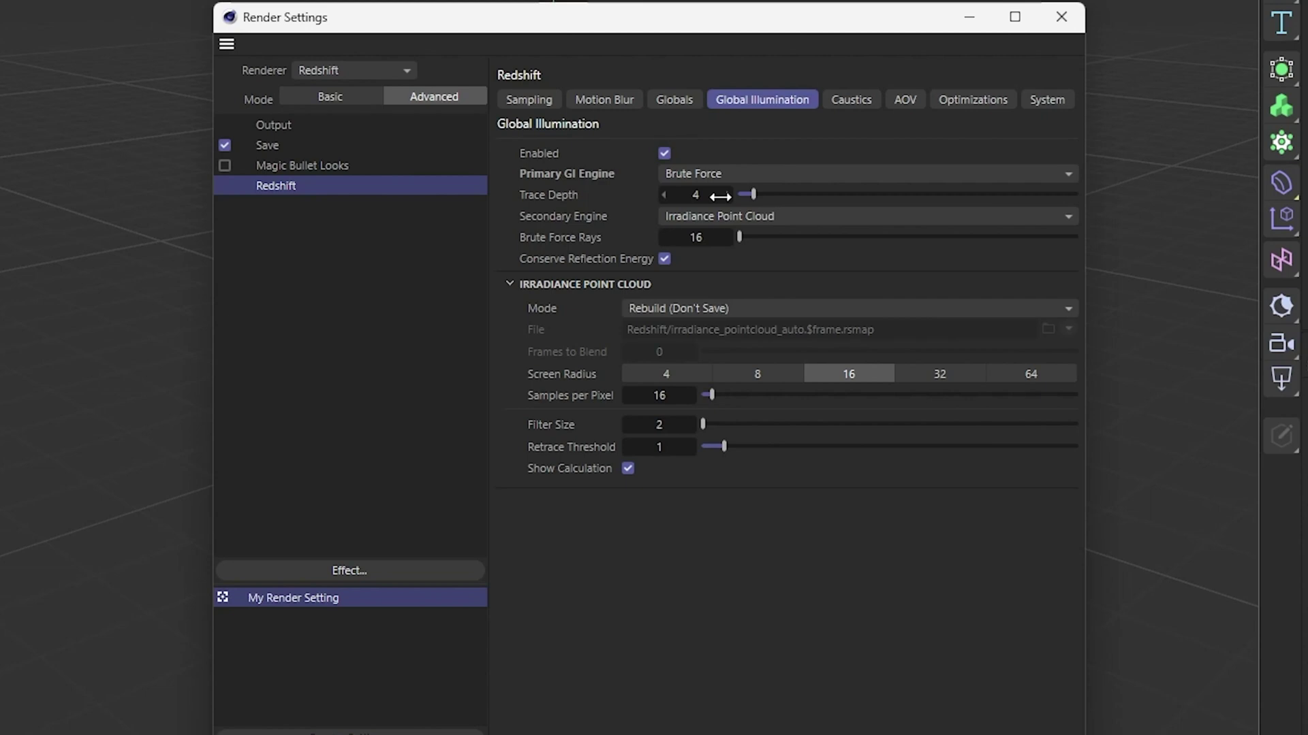
left_click(724, 175)
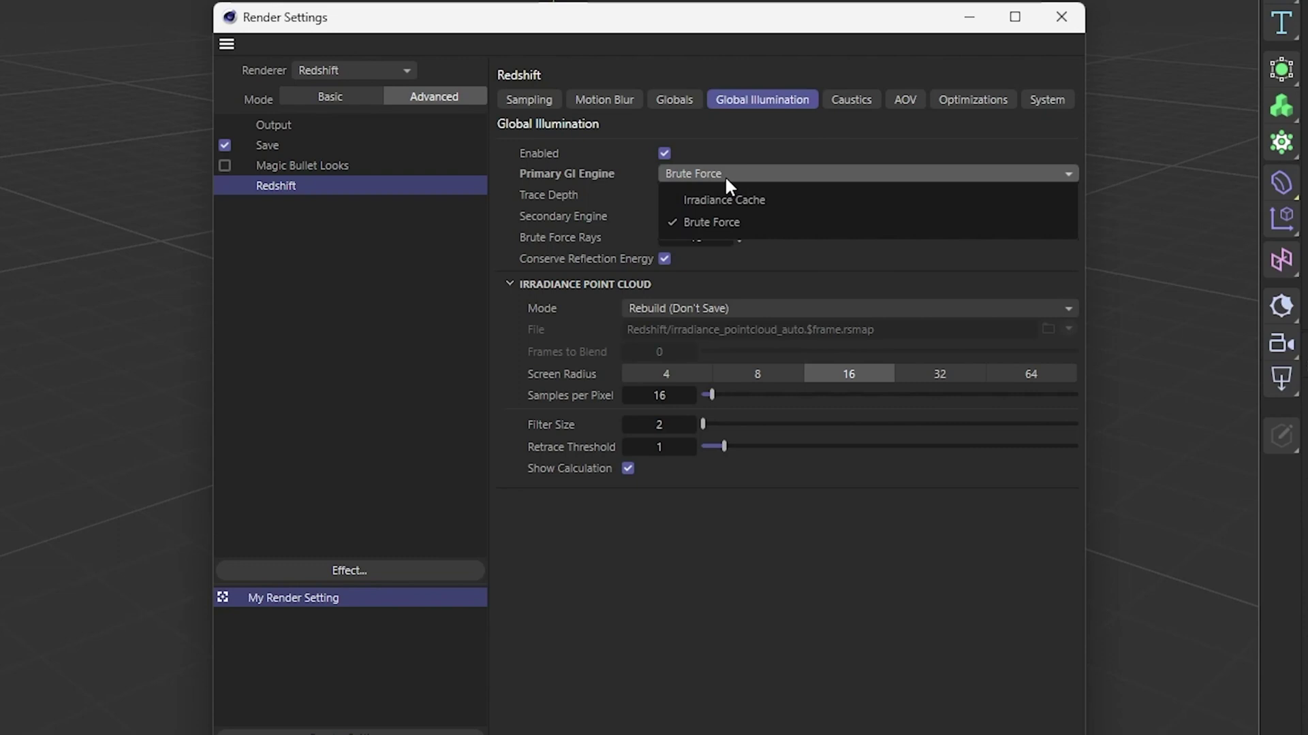
left_click(724, 198)
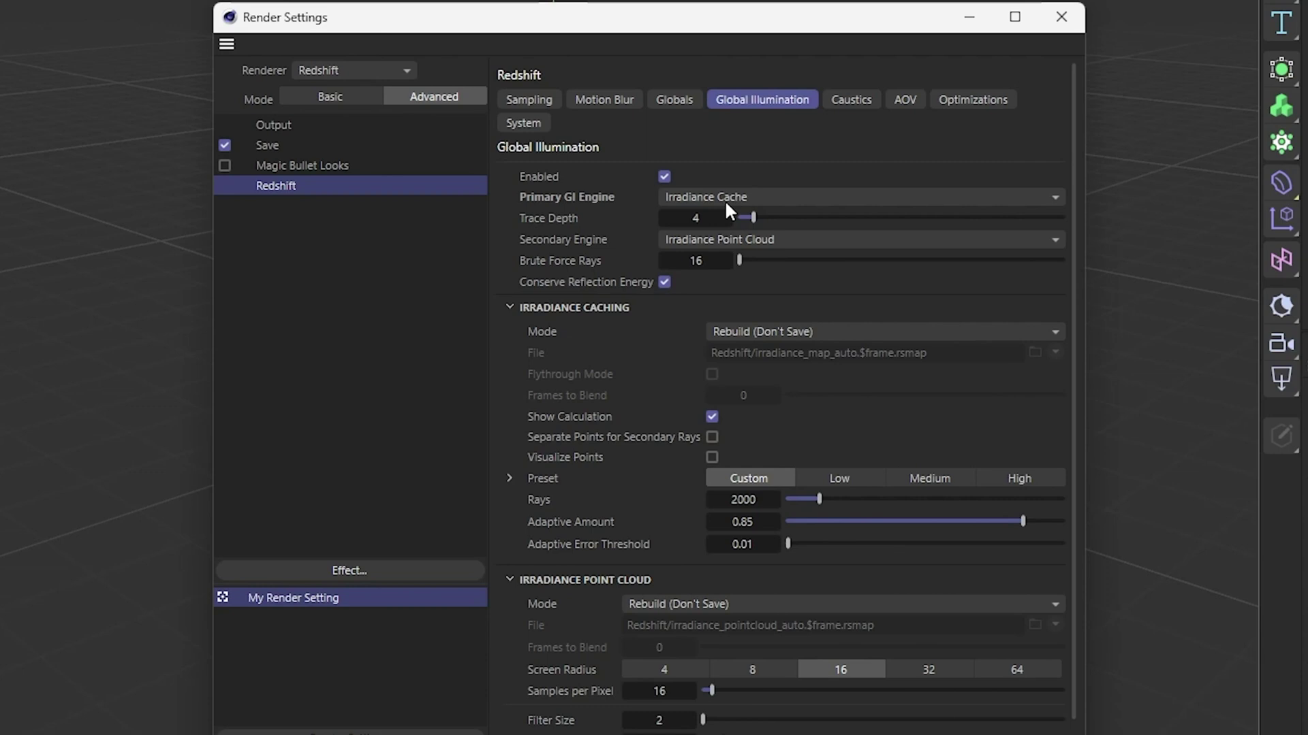
left_click(725, 199)
left_click(722, 242)
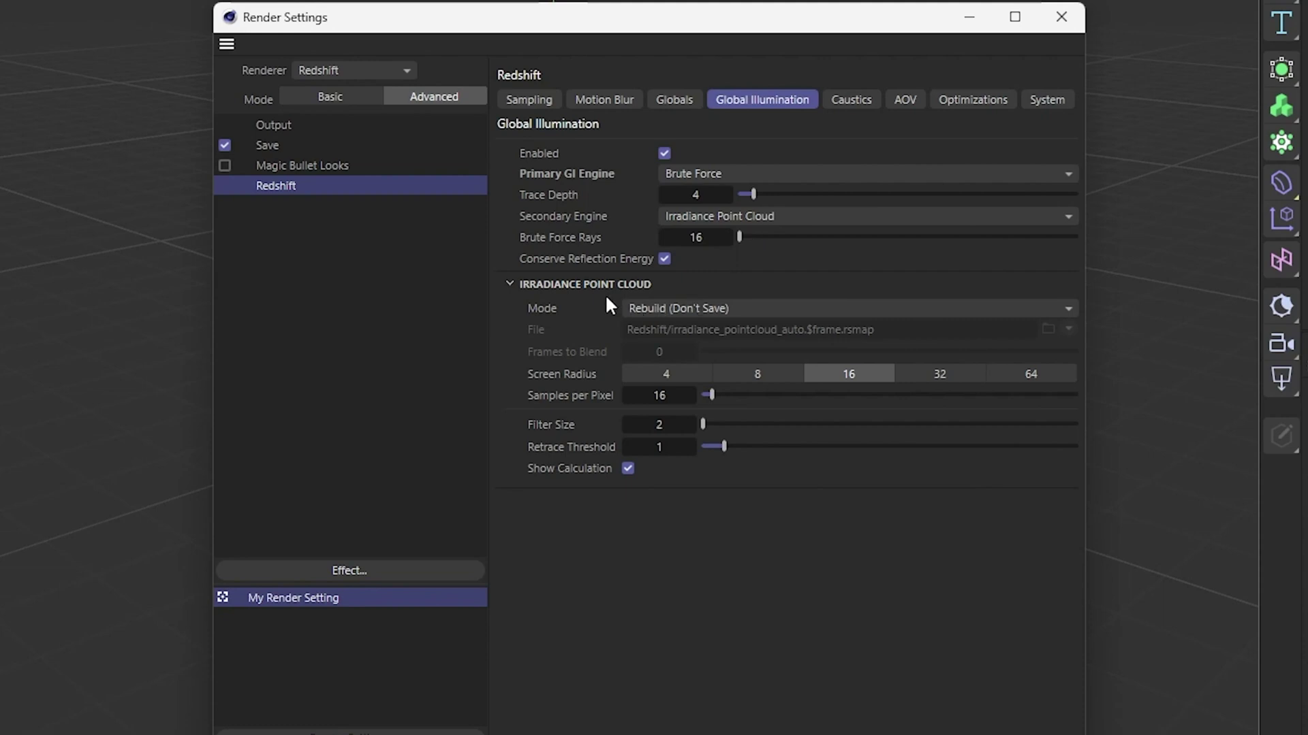
Set the Irradiance Point Cloud mode to Load, after briefly trying Rebuild (Don't Save)
left_click(689, 308)
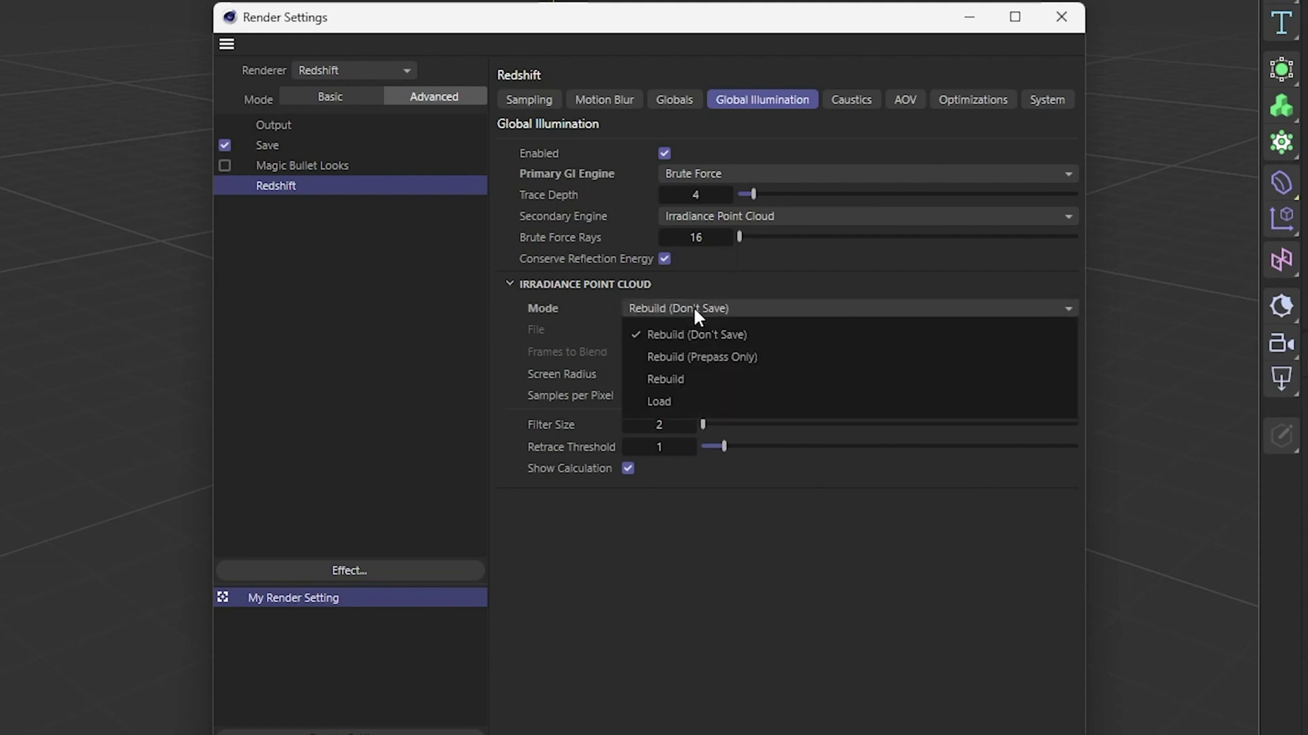
left_click(658, 401)
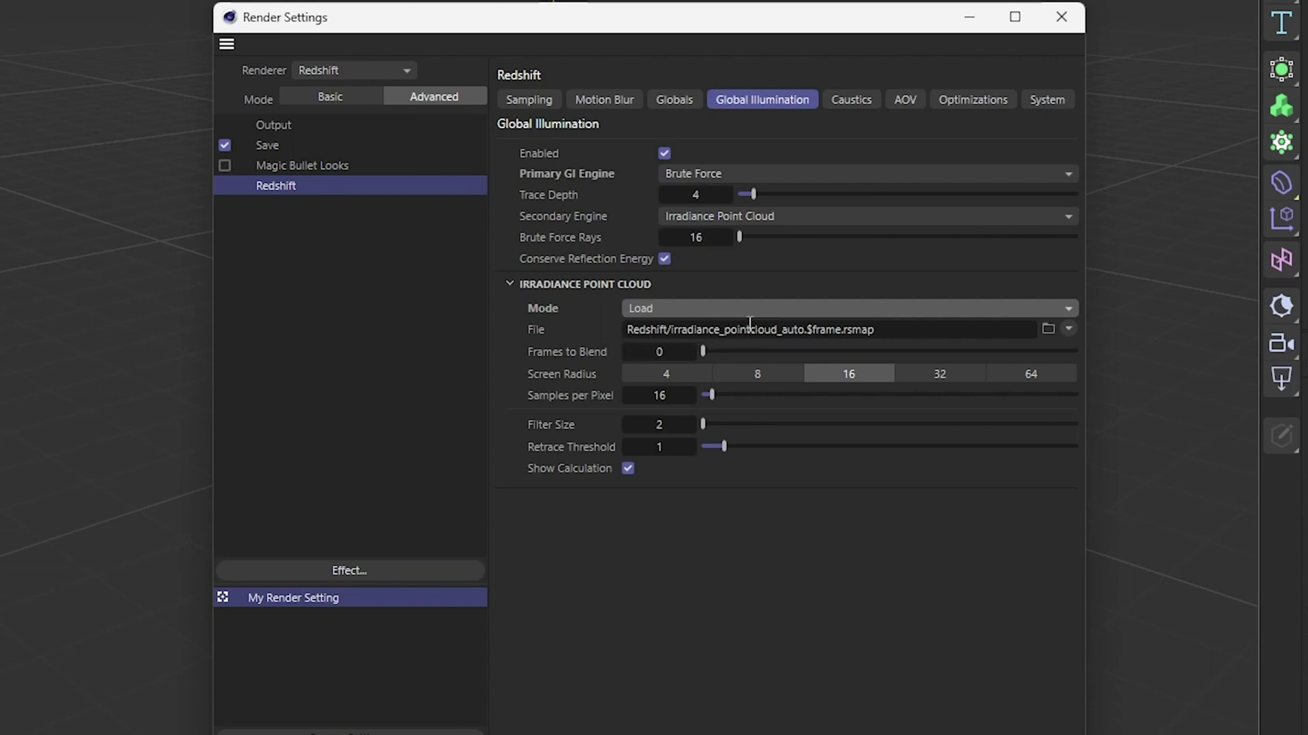
left_click(730, 310)
left_click(729, 333)
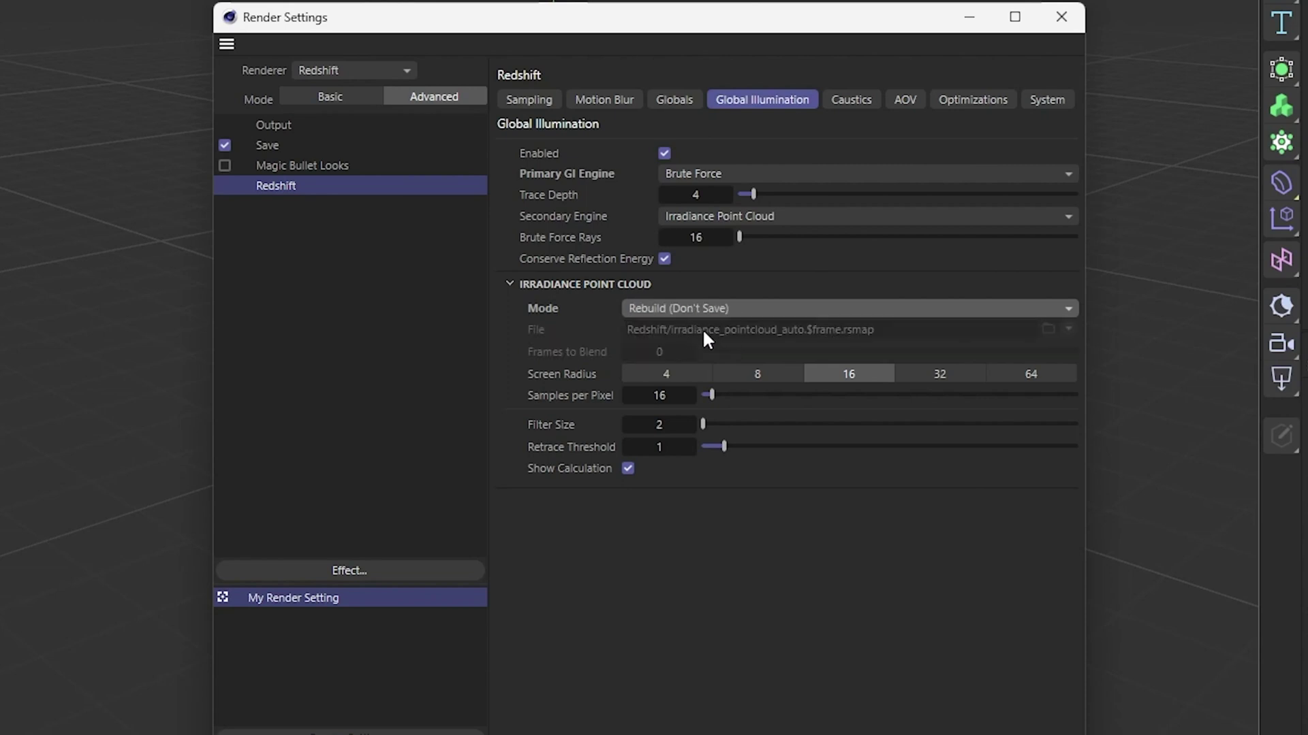
left_click(716, 312)
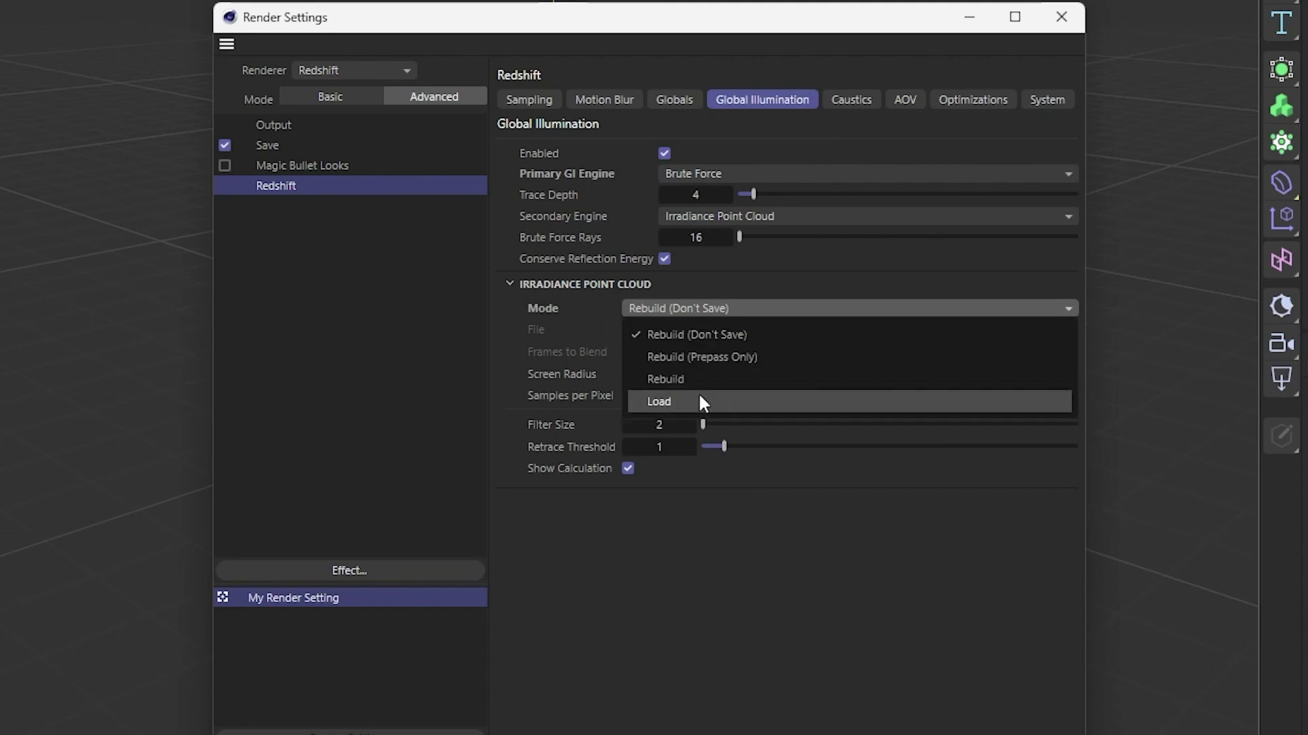
left_click(698, 395)
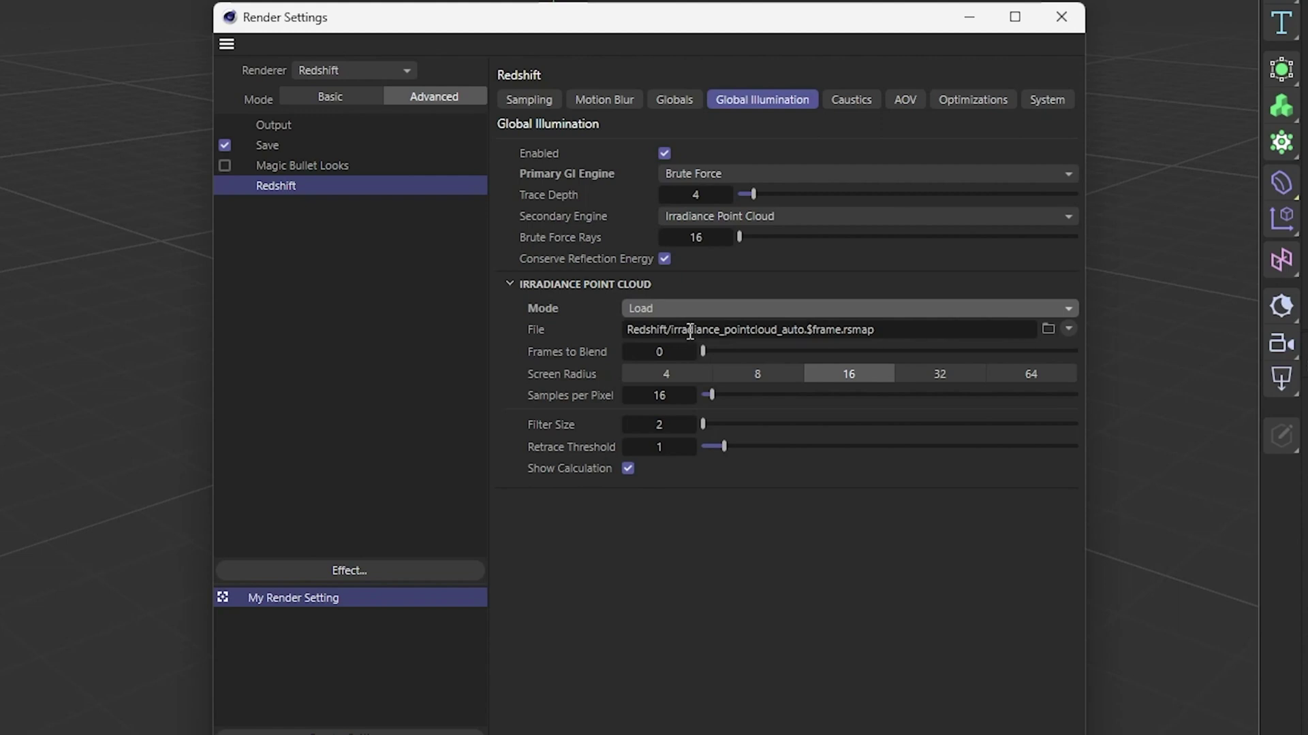
left_click(861, 108)
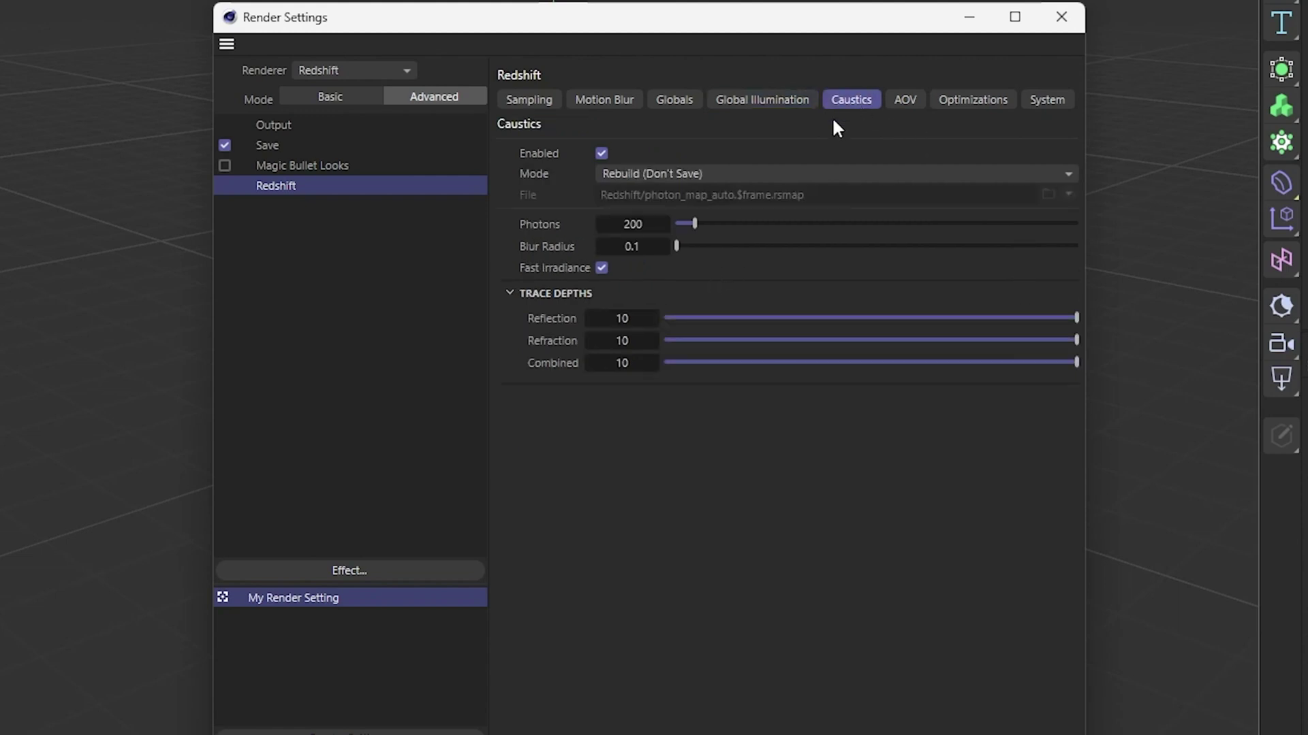
Choose Load as the Redshift caustics mode and keep it there
left_click(760, 173)
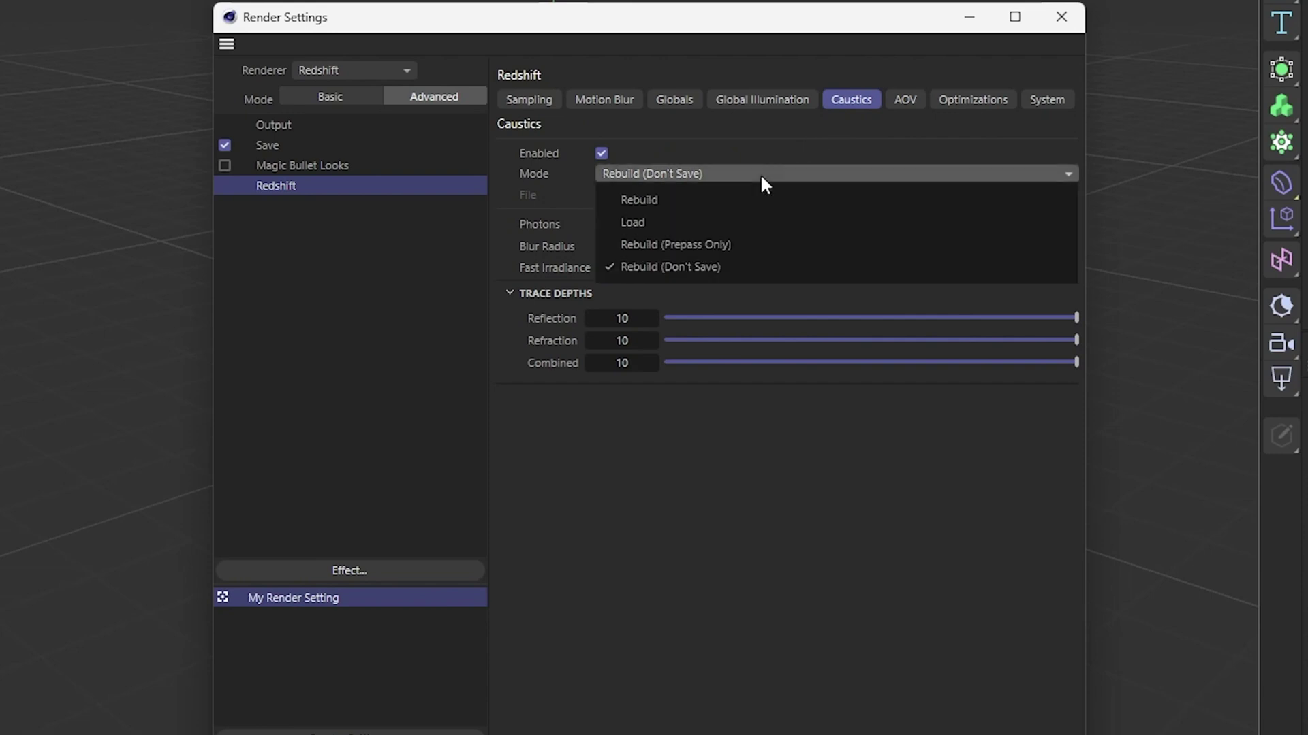
left_click(753, 228)
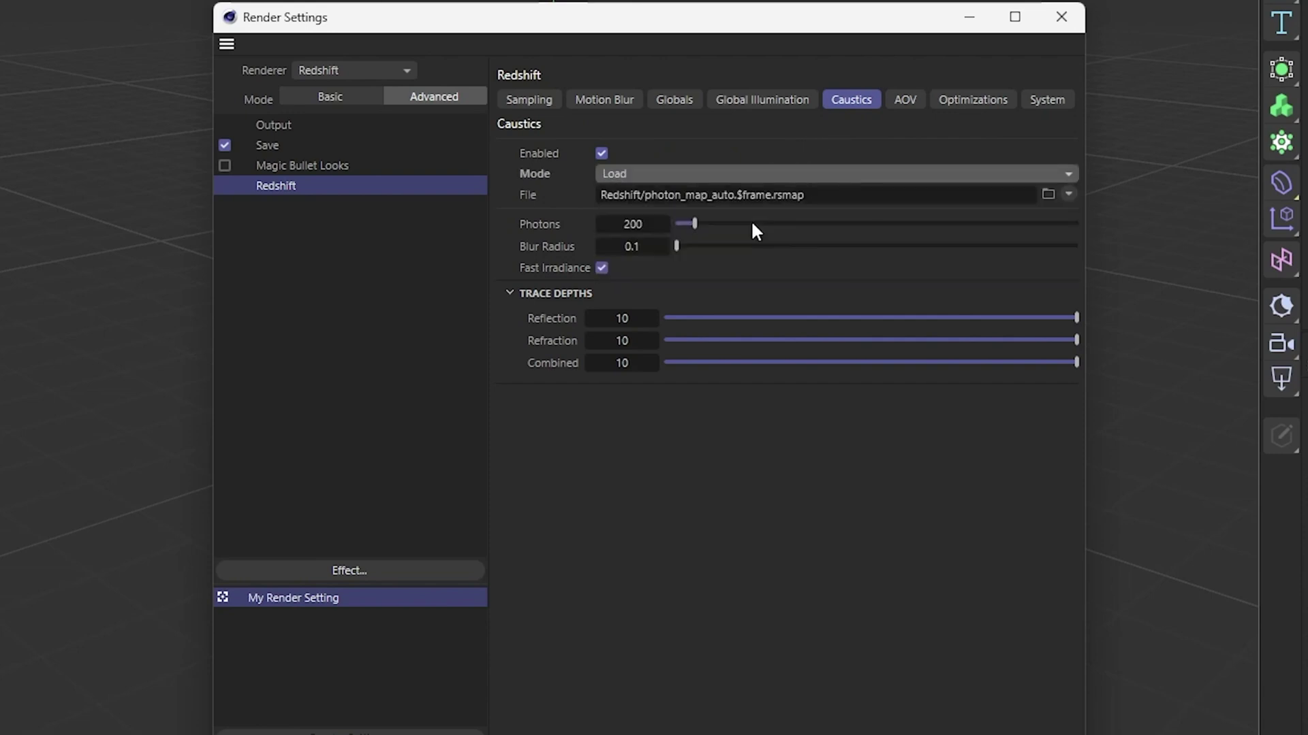
left_click(787, 175)
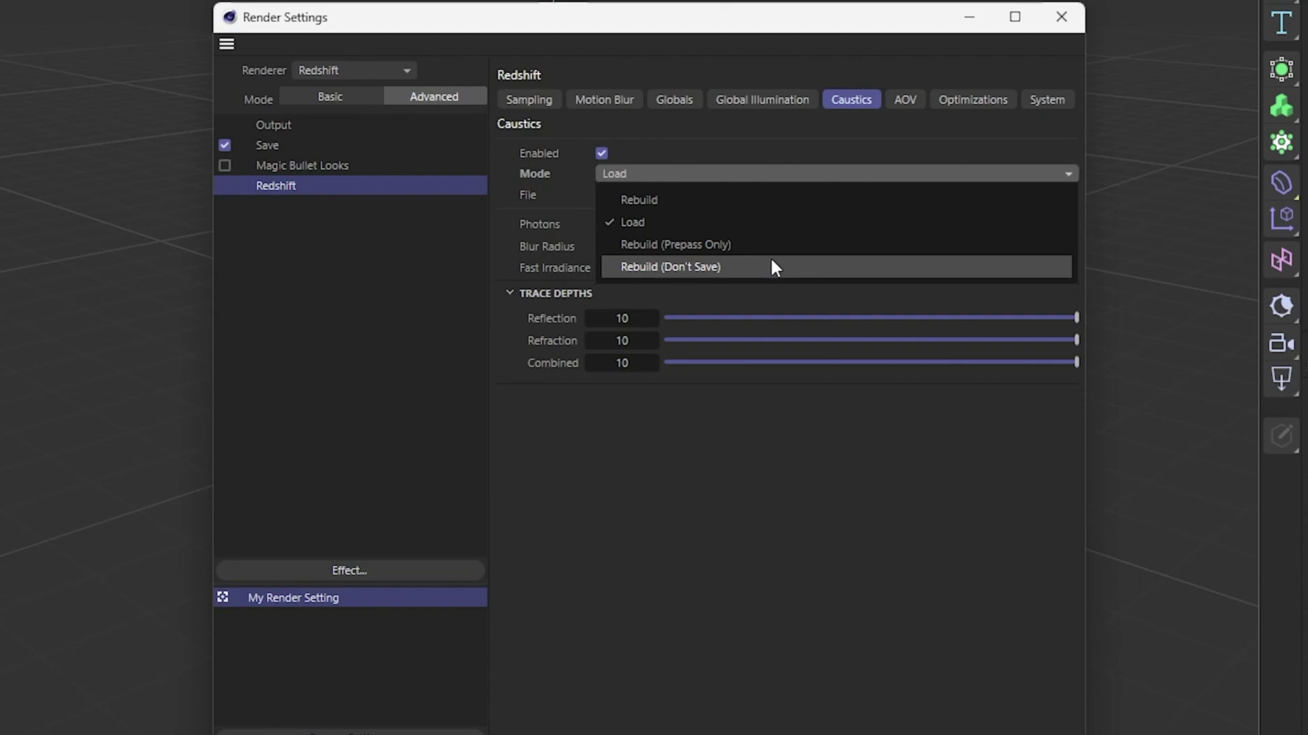
left_click(783, 224)
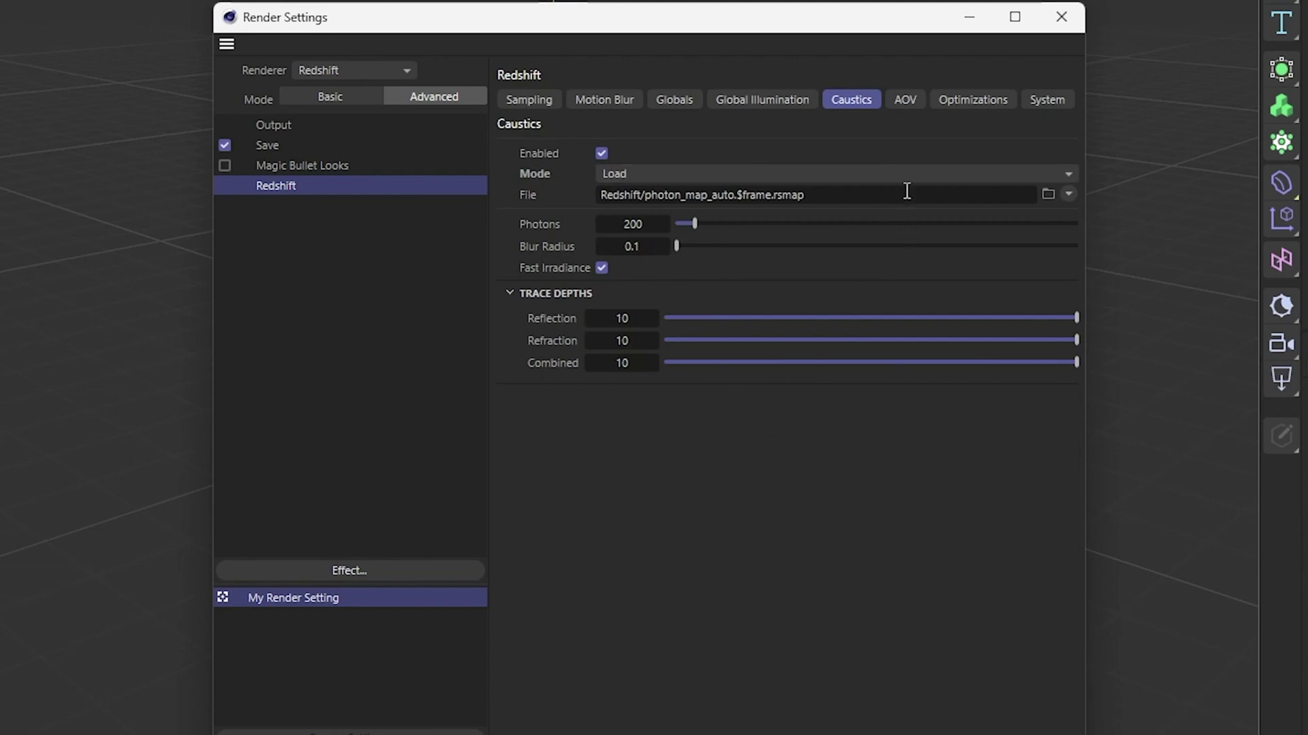
left_click(904, 105)
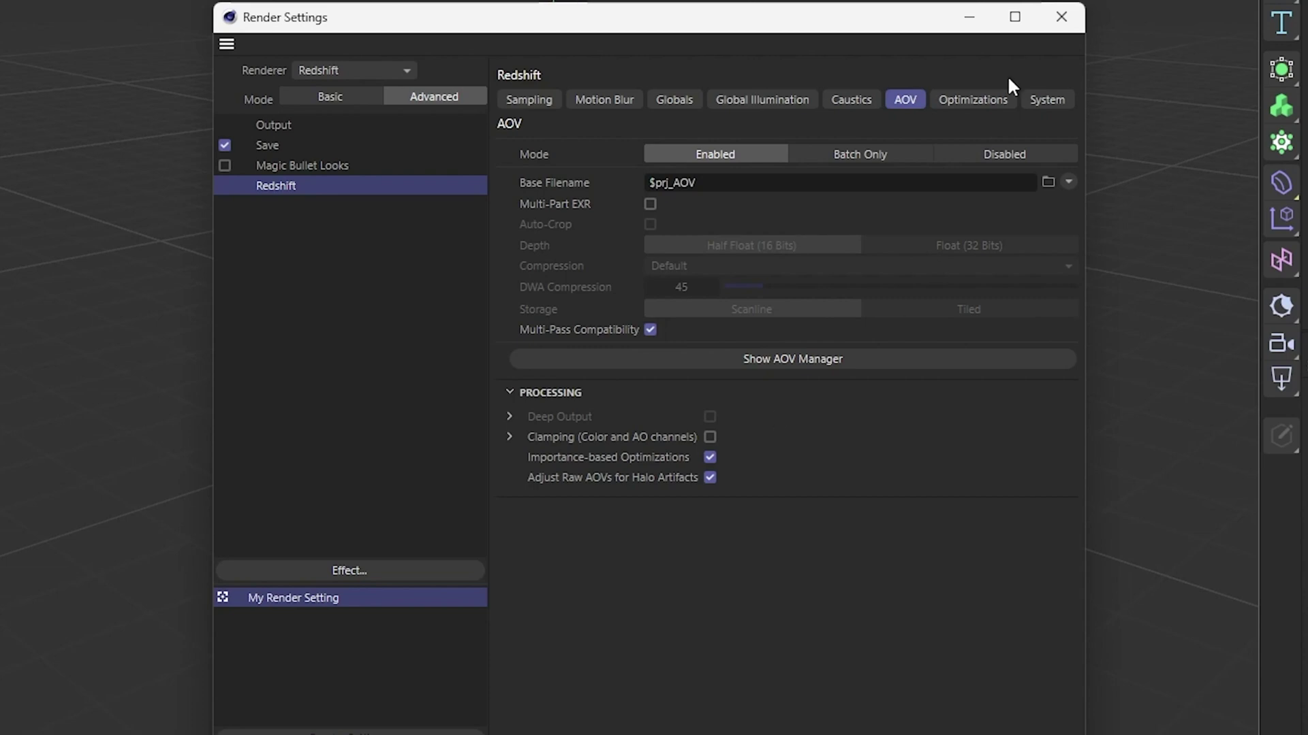
Move on to the Optimizations page of the Redshift render settings
left_click(973, 109)
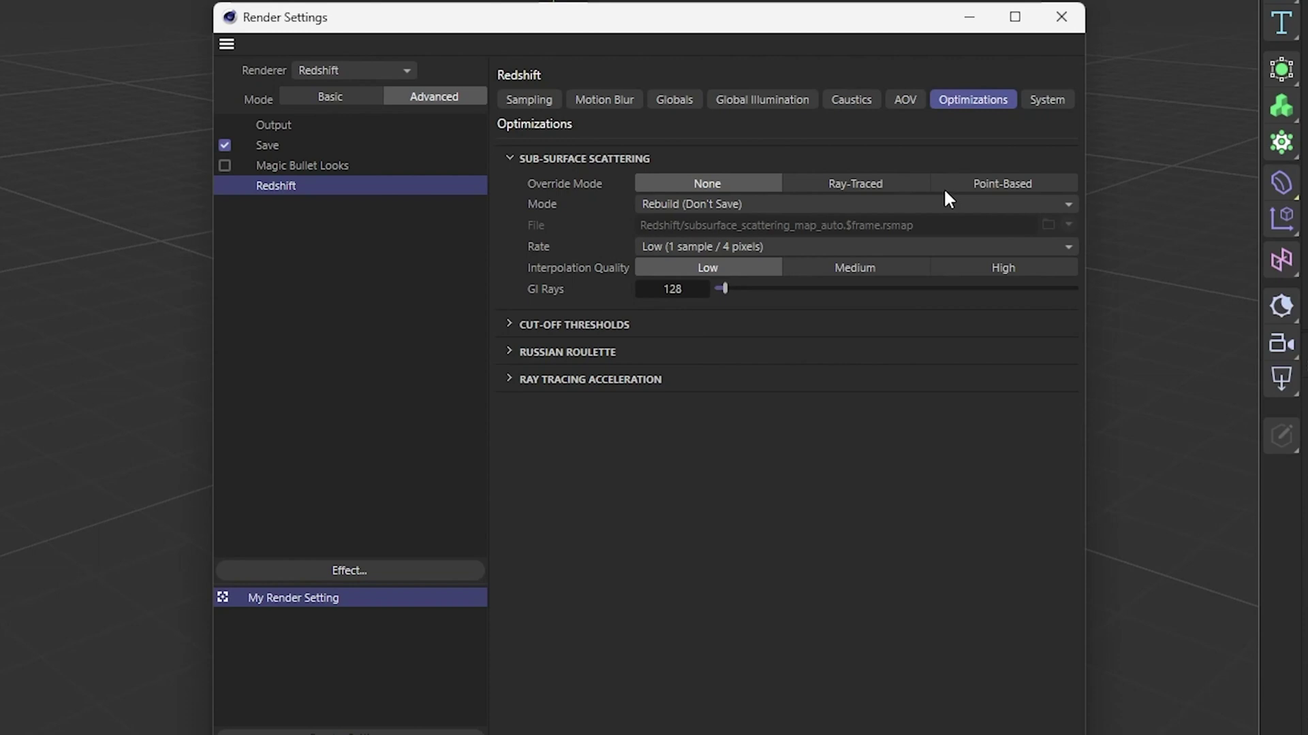
Set Sub-Surface Scattering mode to Load and expand Cut-Off Thresholds, Russian Roulette and Ray Tracing Acceleration
left_click(719, 206)
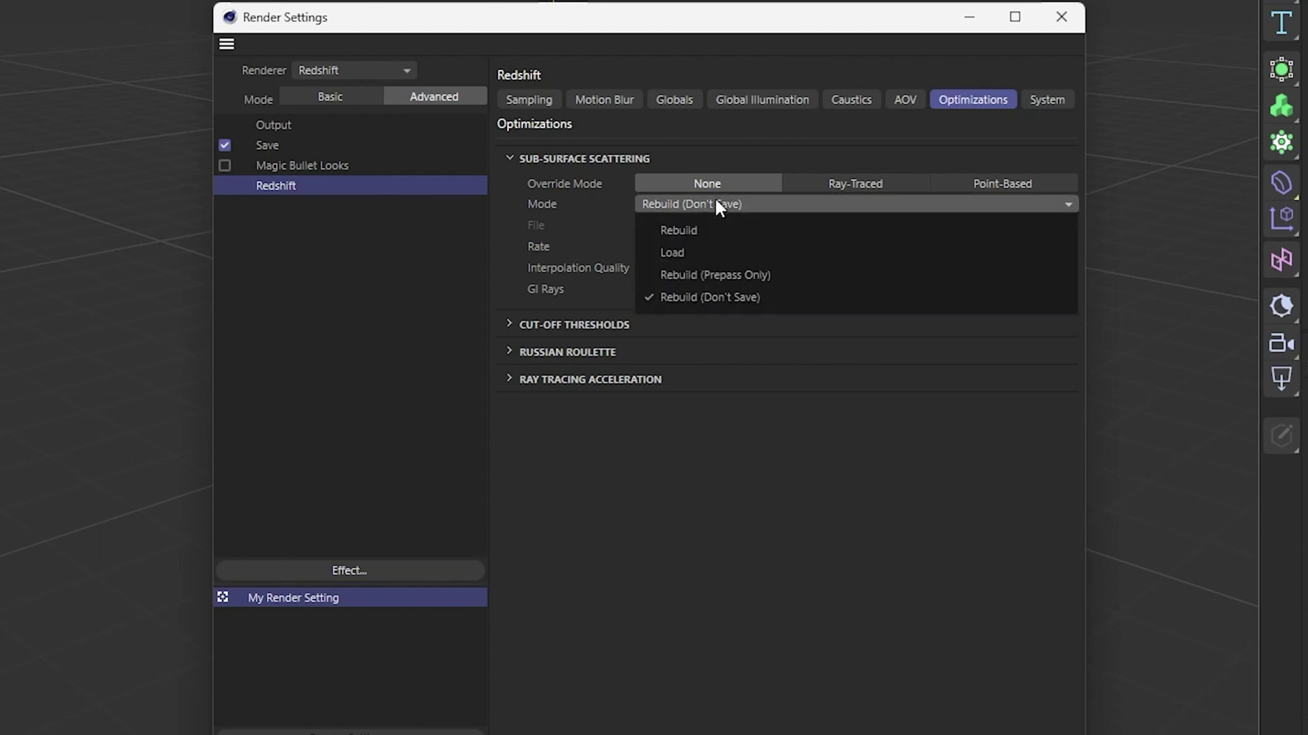
left_click(706, 254)
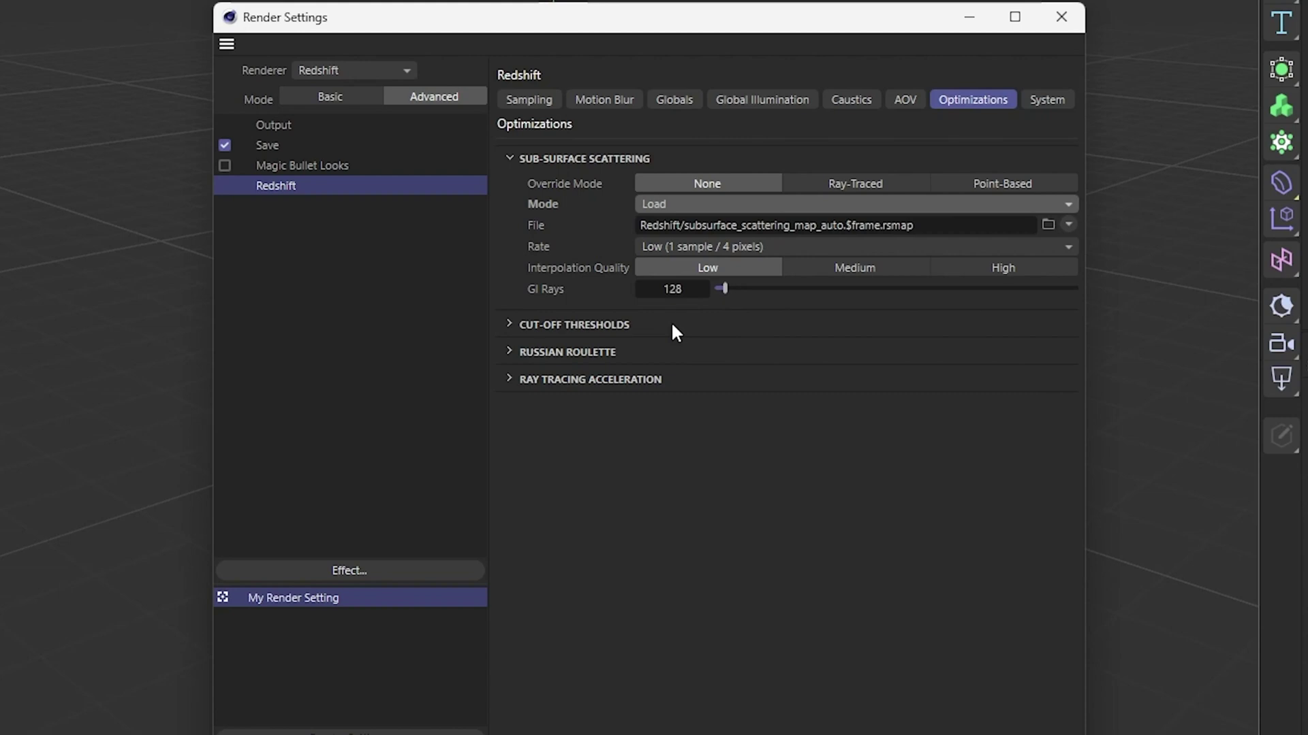
left_click(594, 330)
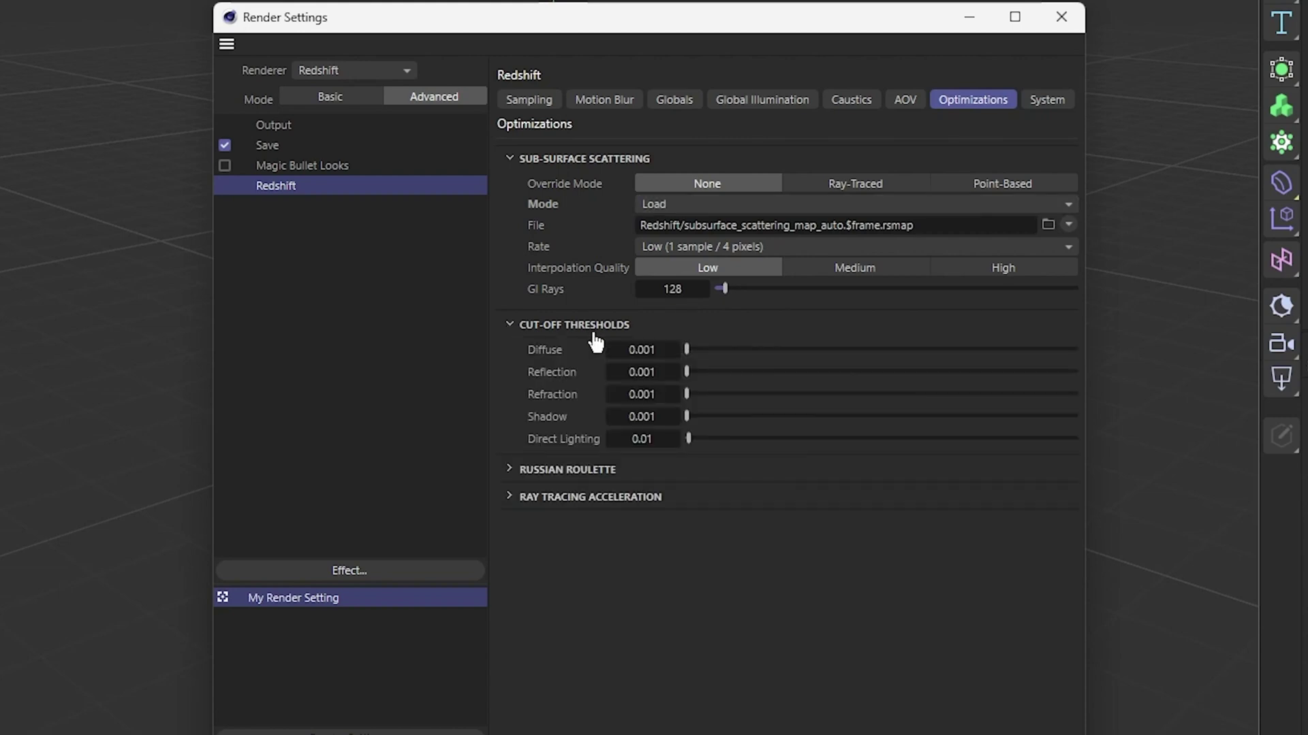
left_click(599, 472)
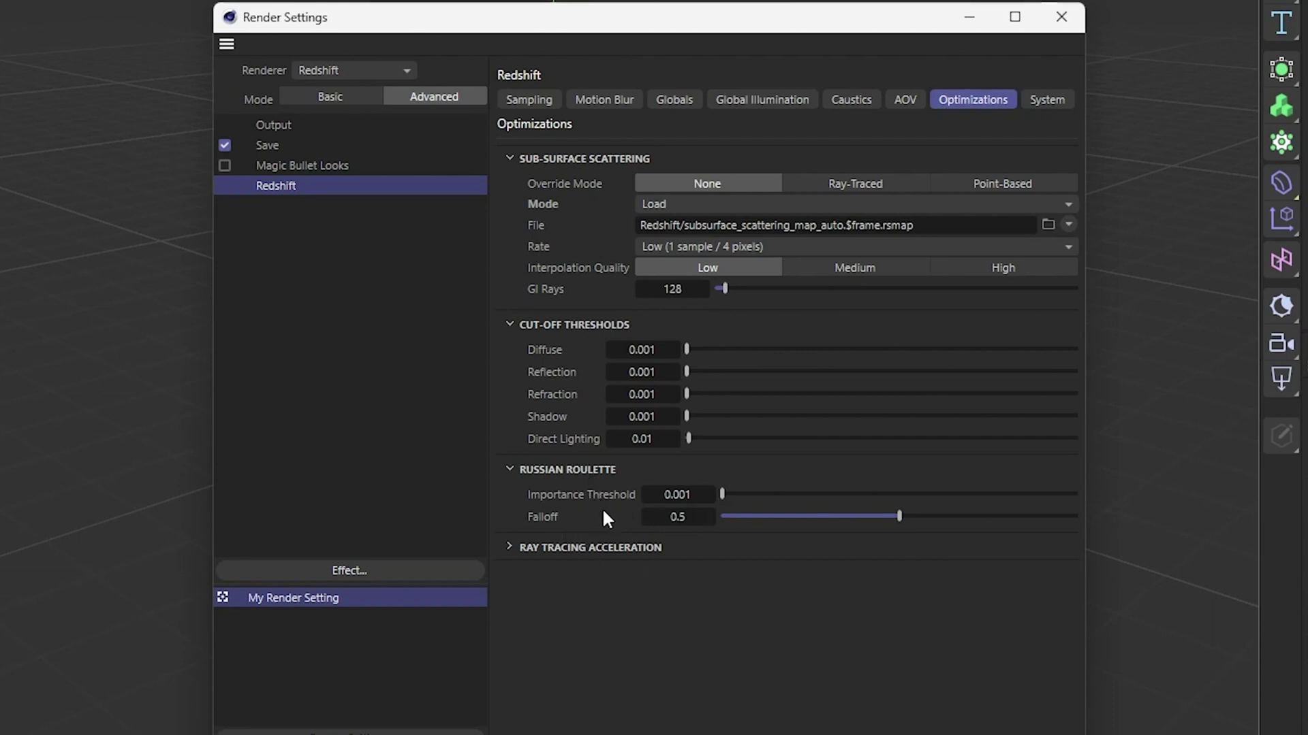
left_click(583, 549)
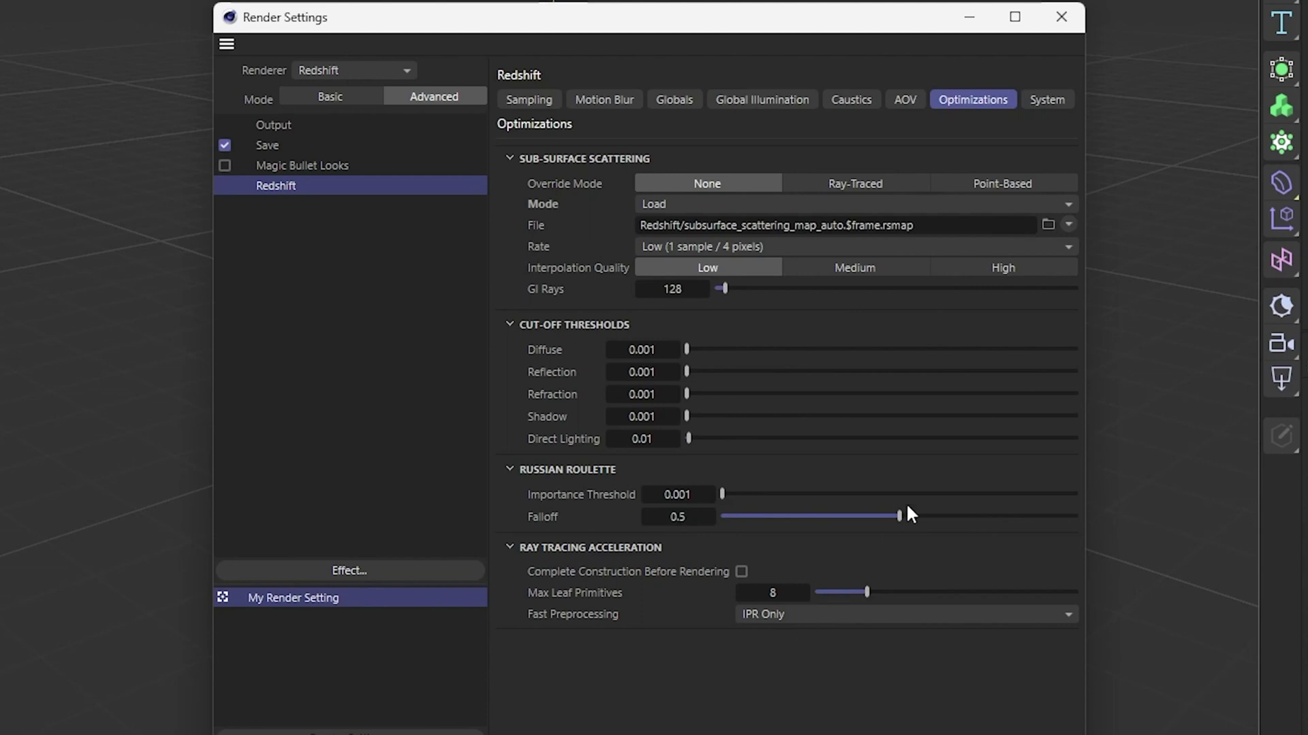
Switch to the Redshift System page, briefly expand Shader Baking, then expand Units
left_click(1057, 102)
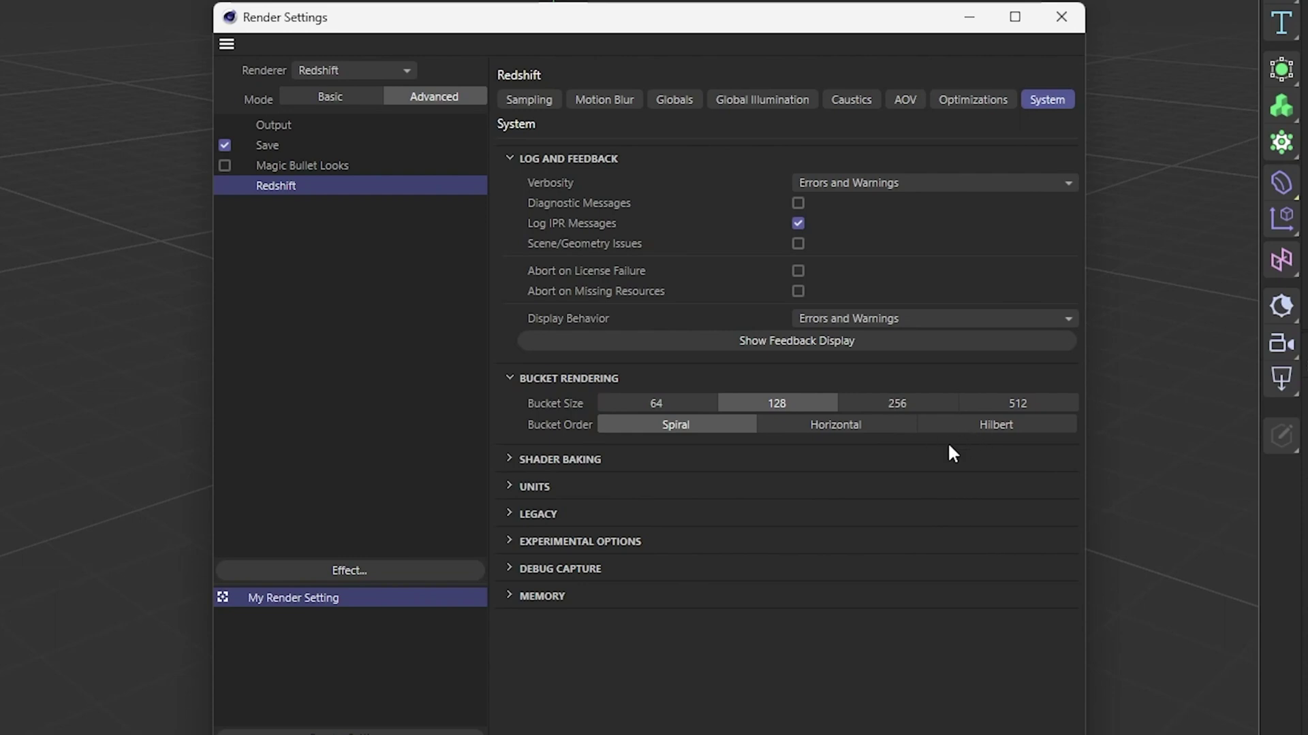
left_click(583, 459)
scroll(582, 462, "down", 1)
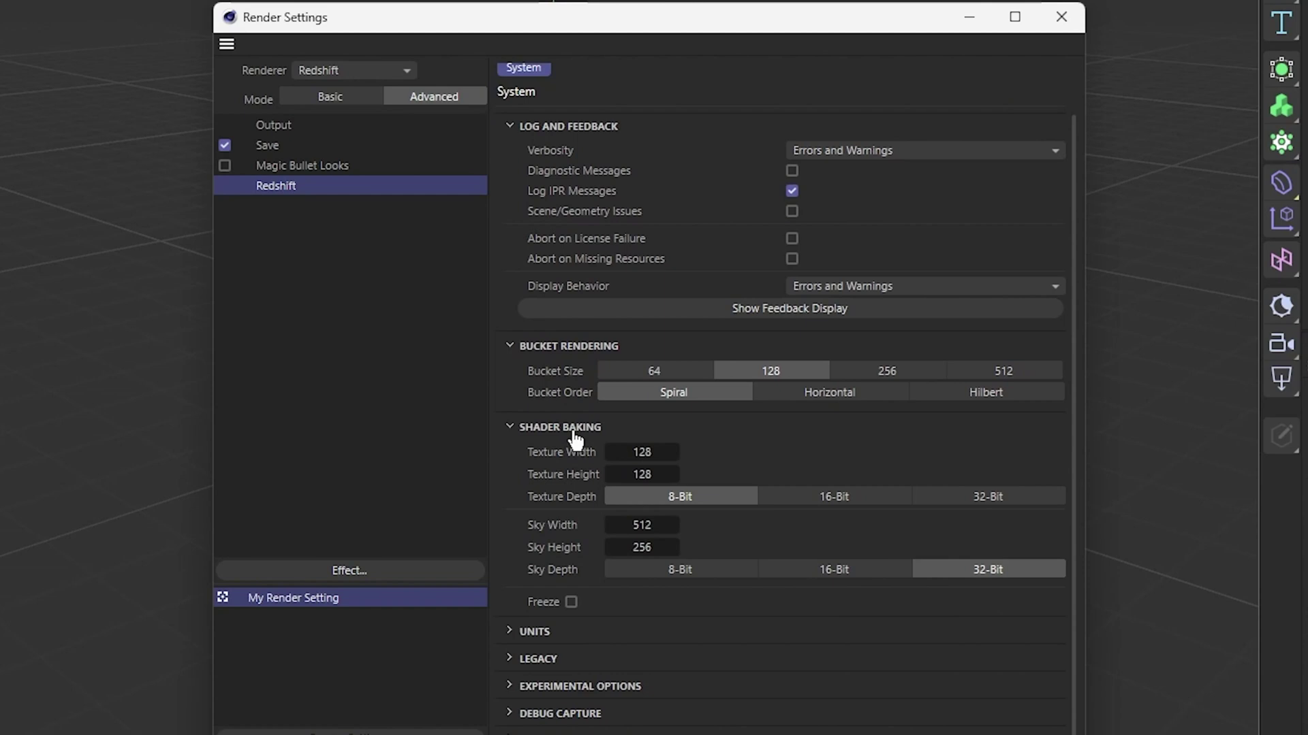
left_click(572, 429)
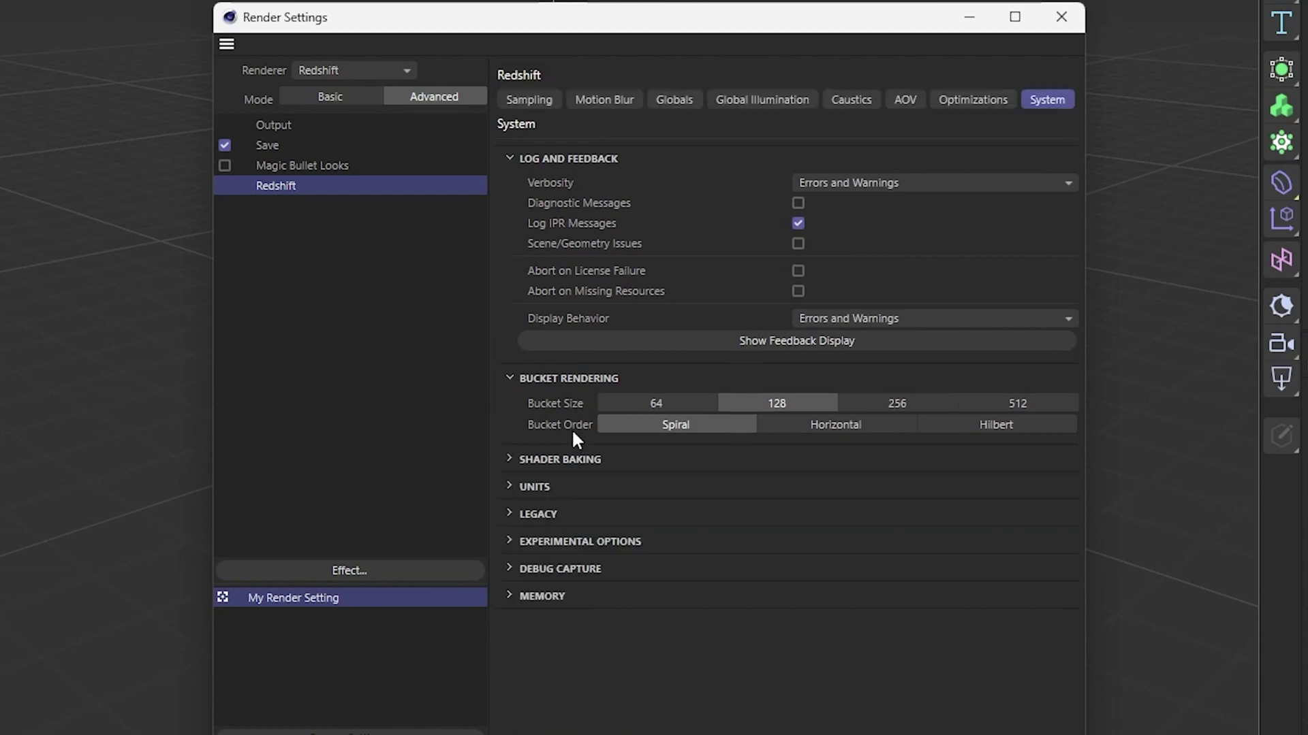
left_click(545, 497)
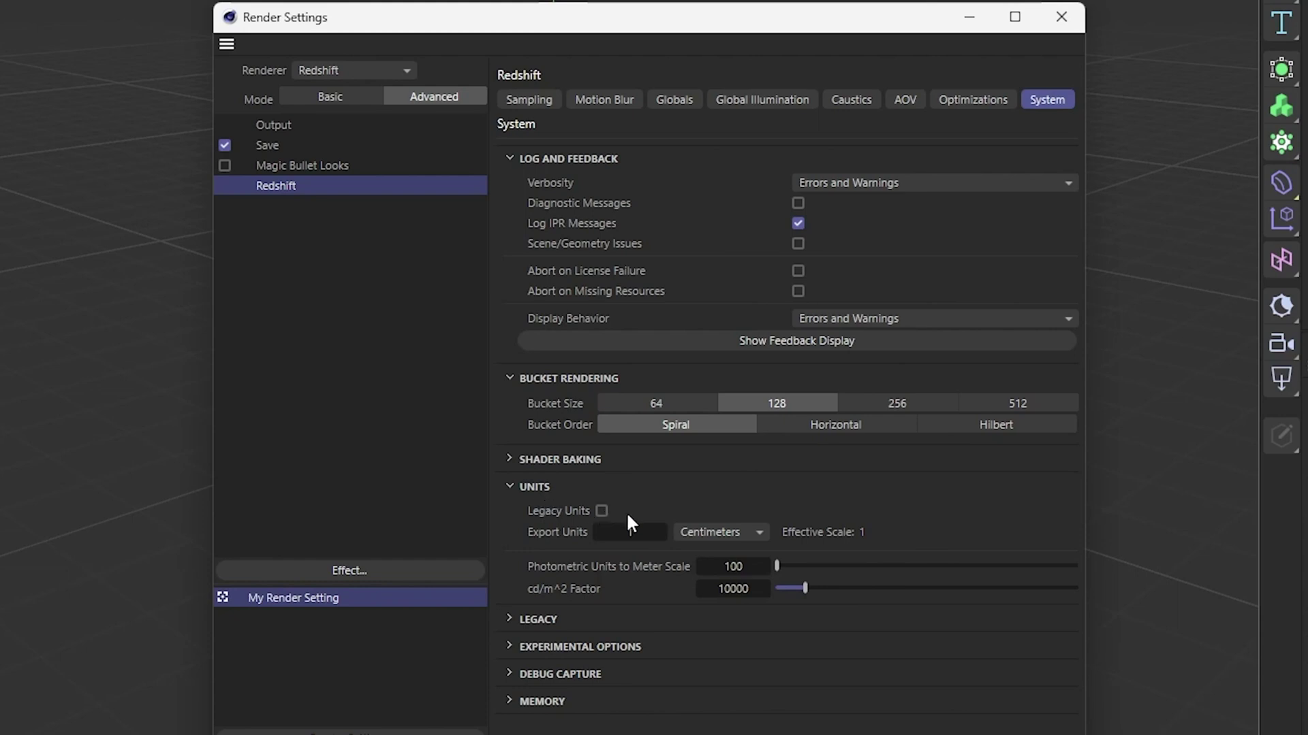
Try Meters for Export Units, then leave it at Centimeters
left_click(696, 529)
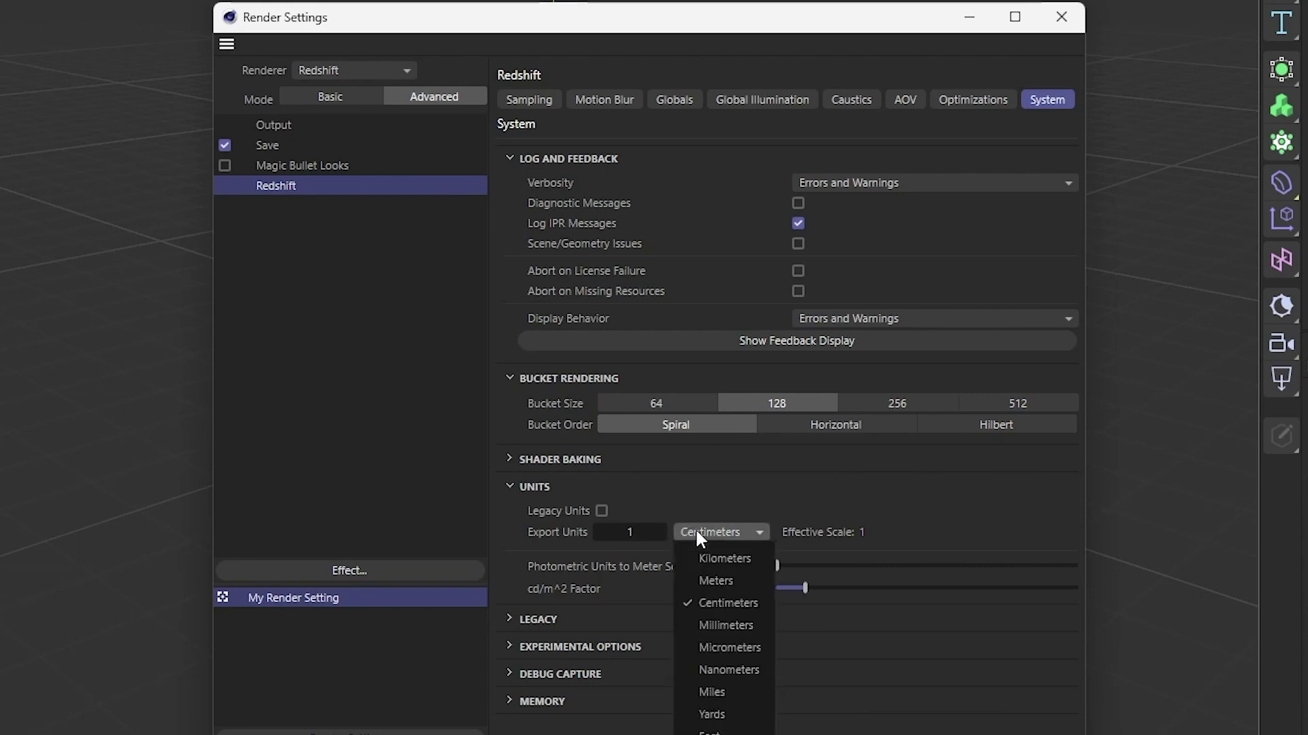
left_click(712, 579)
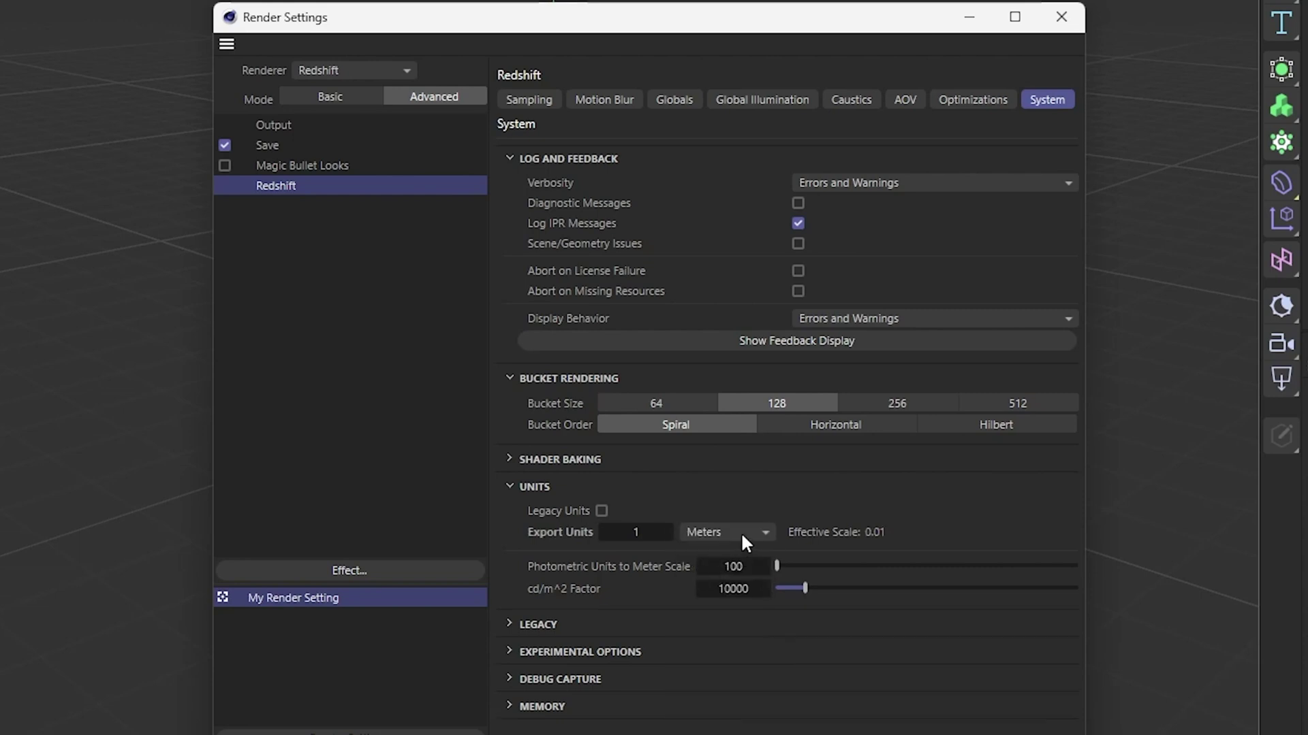
left_click(741, 532)
left_click(726, 601)
left_click(754, 525)
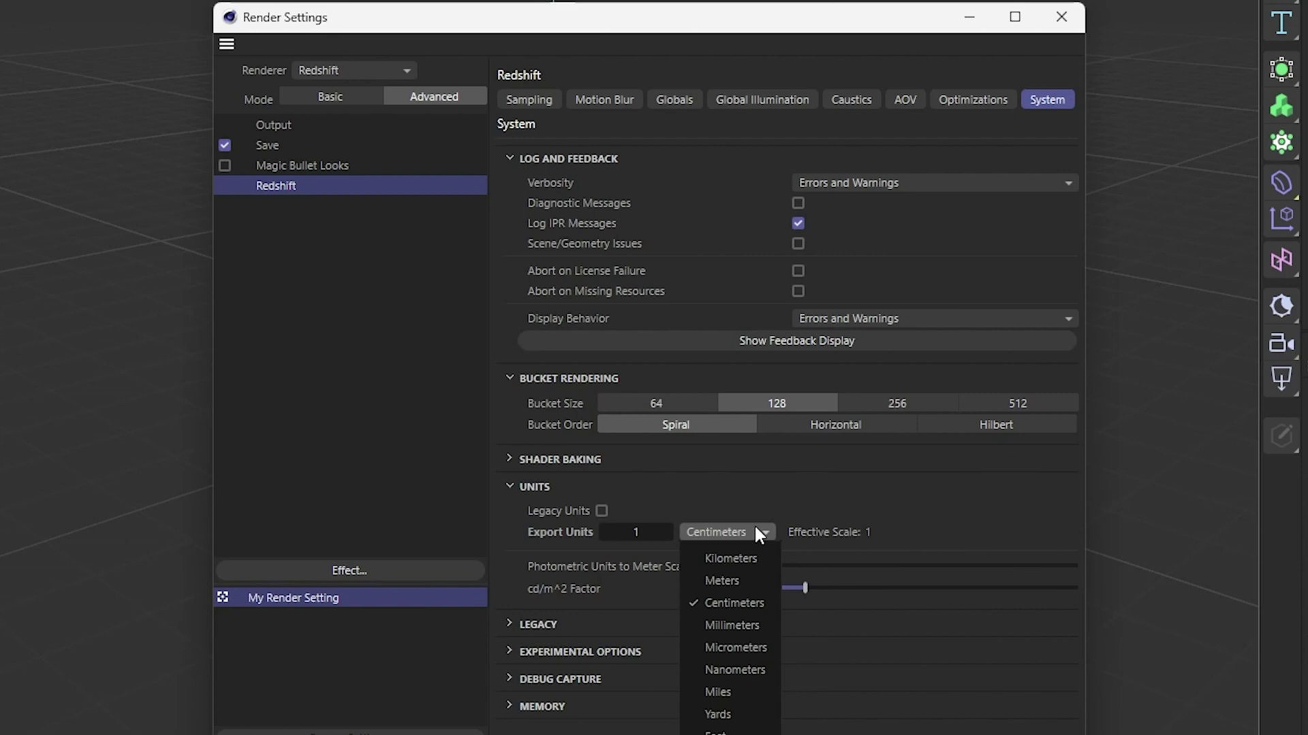
left_click(821, 512)
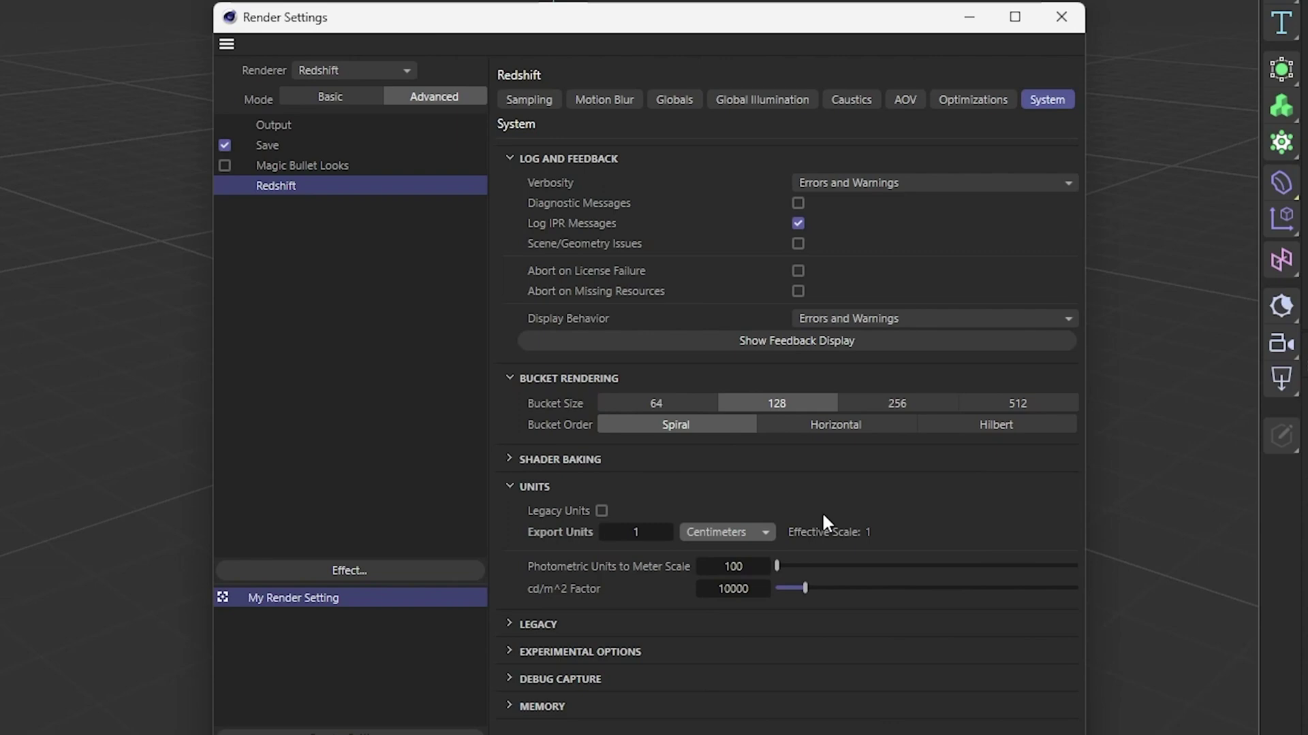
left_click(532, 626)
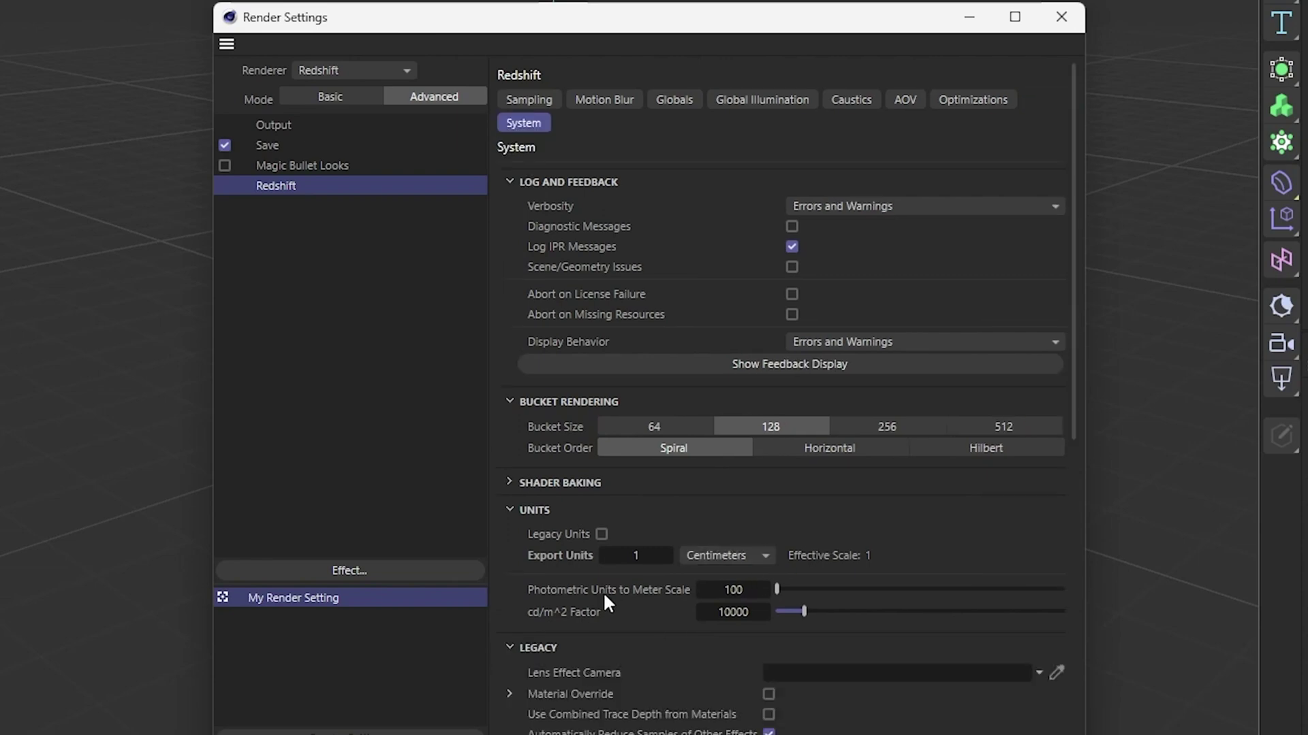
In the Legacy options, toggle Refraction Affects Alpha Channel on and back off
scroll(604, 595, "down", 10)
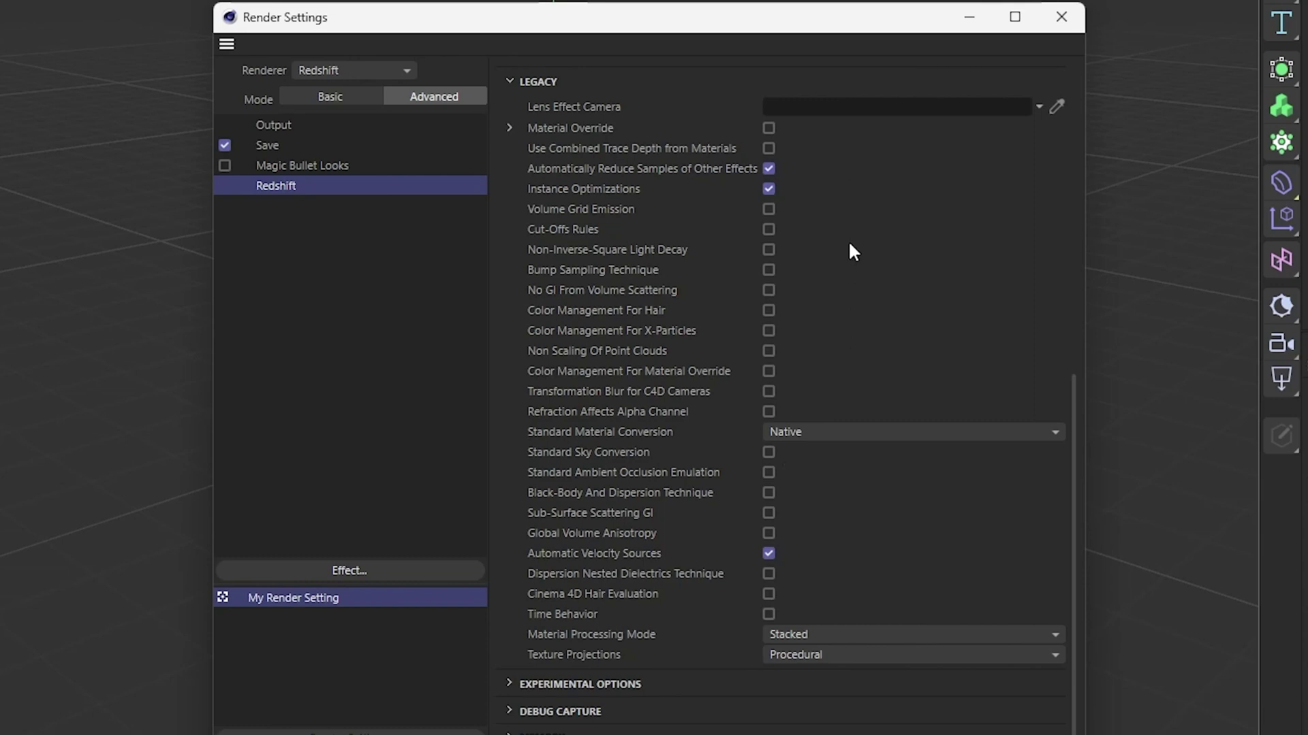
left_click(768, 412)
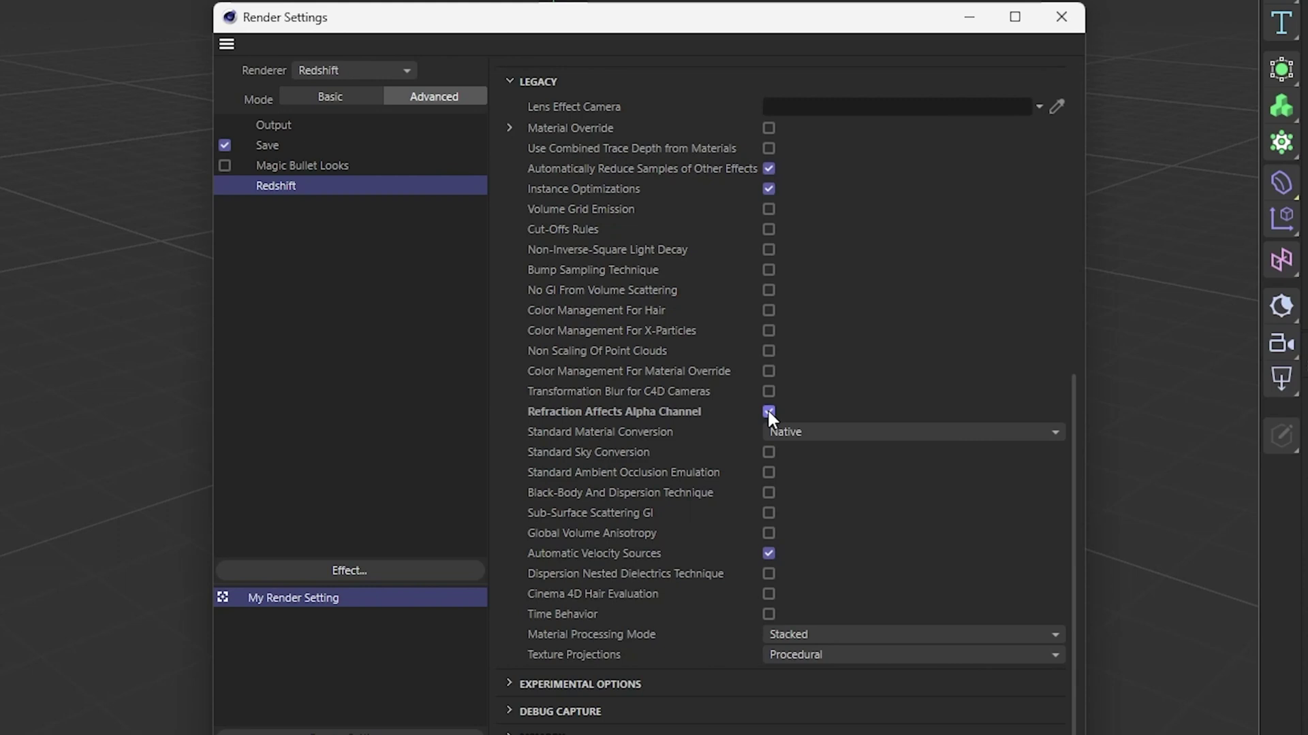
left_click(768, 412)
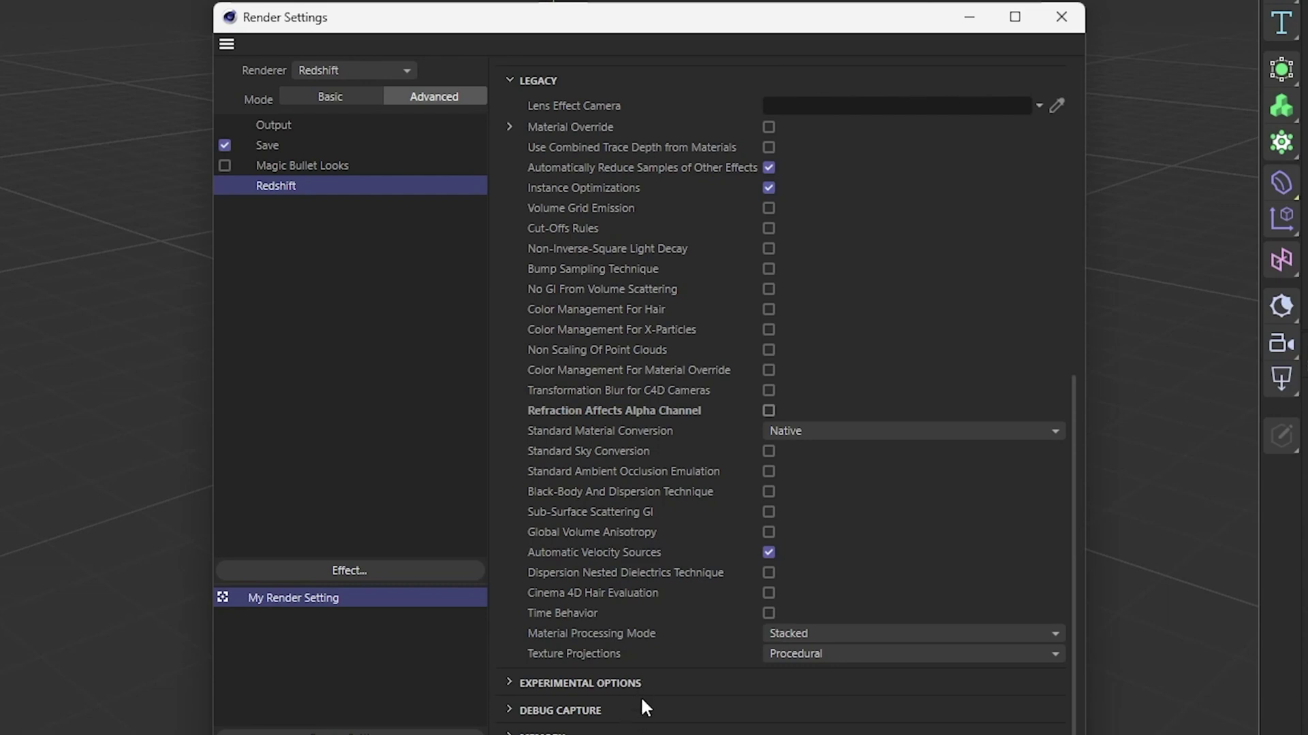
left_click(501, 683)
Expand Debug Capture, scroll down to Memory, and return to the top of the System page
scroll(503, 687, "down", 3)
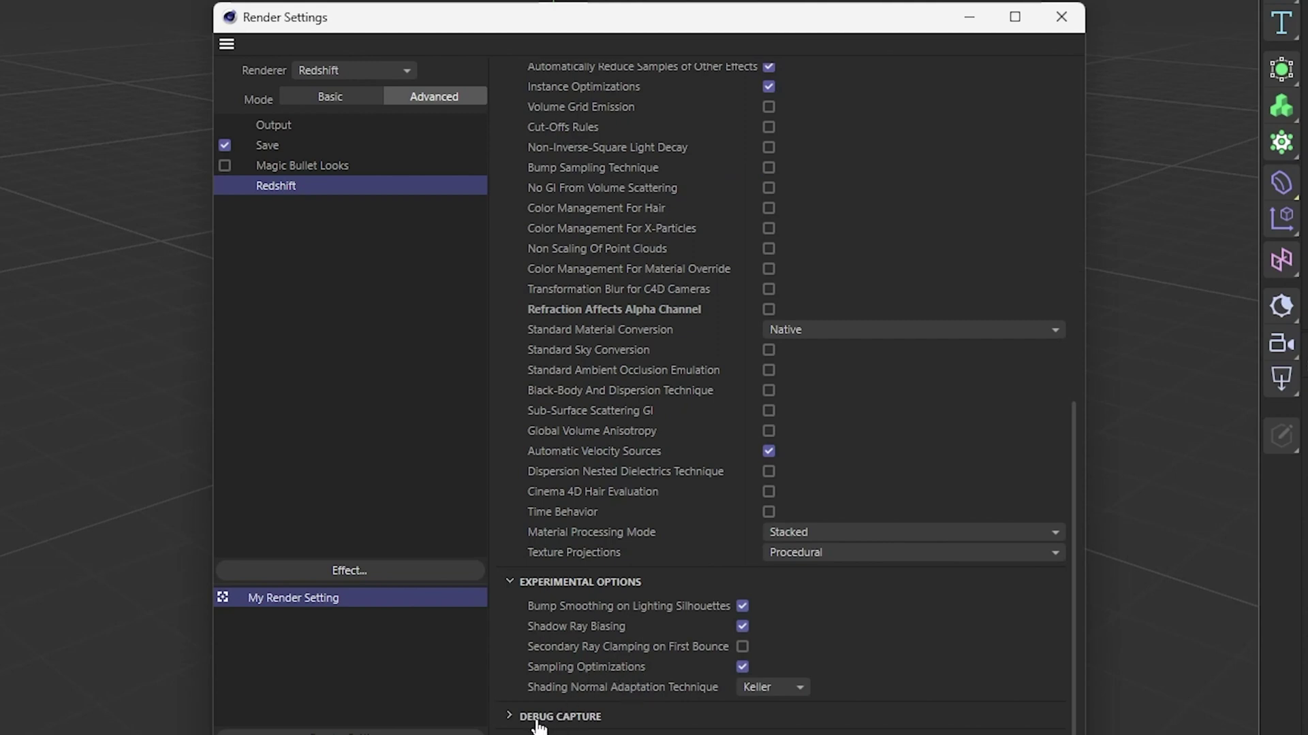
left_click(510, 718)
scroll(512, 725, "down", 2)
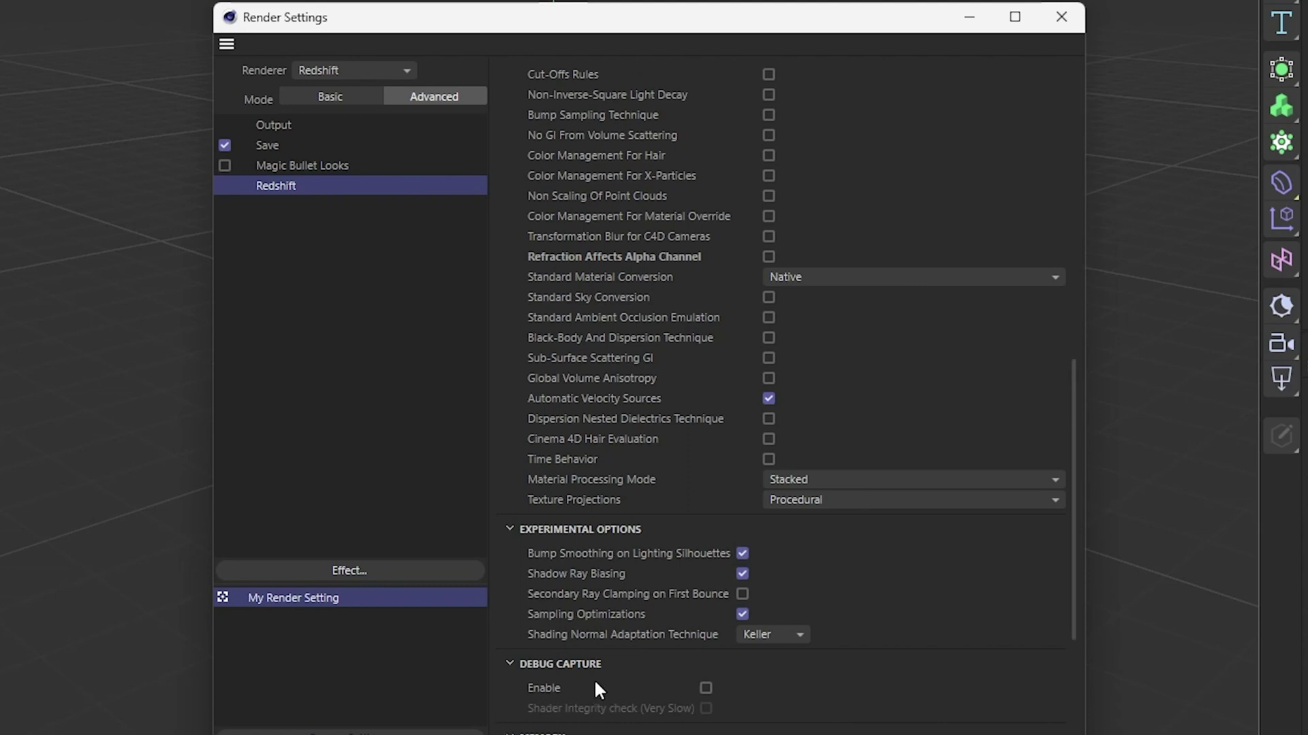
scroll(595, 685, "down", 4)
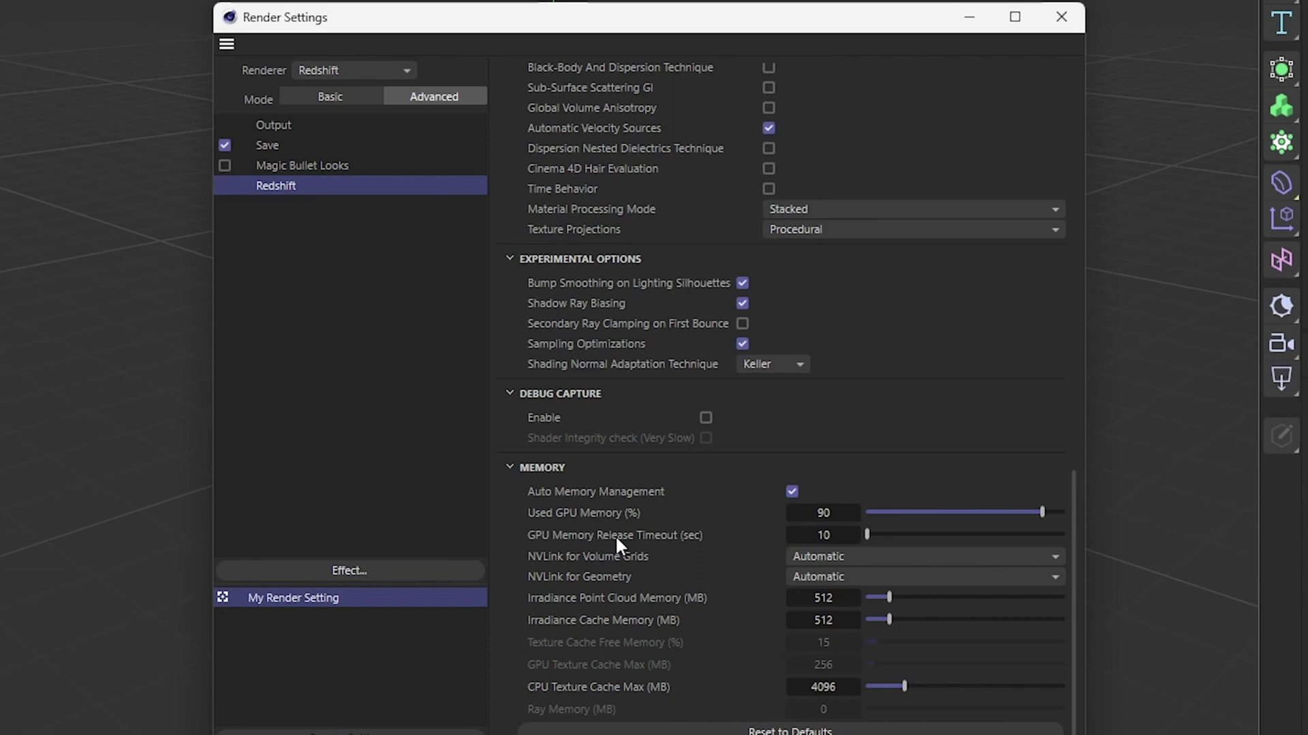
scroll(619, 531, "up", 12)
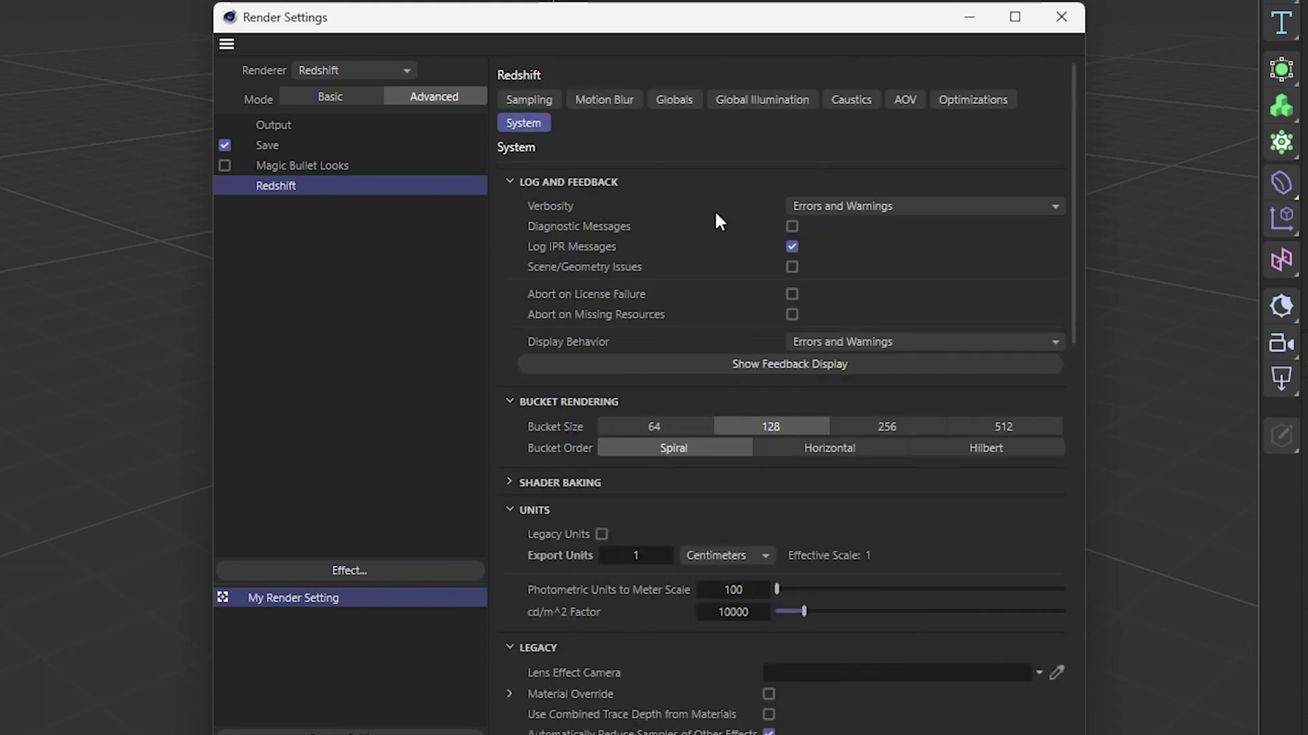
Return to Basic mode and change Bucket Quality from Medium to High
left_click(335, 99)
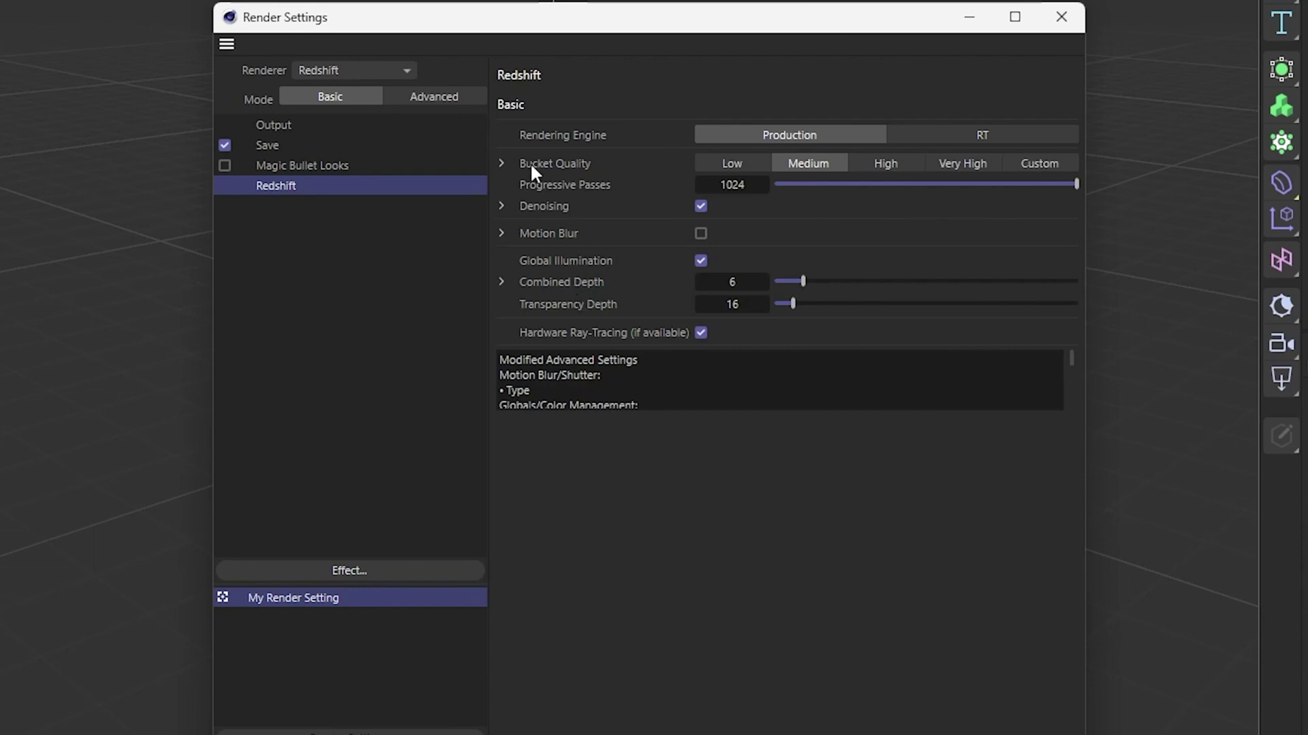
left_click(463, 98)
left_click(362, 101)
left_click(885, 165)
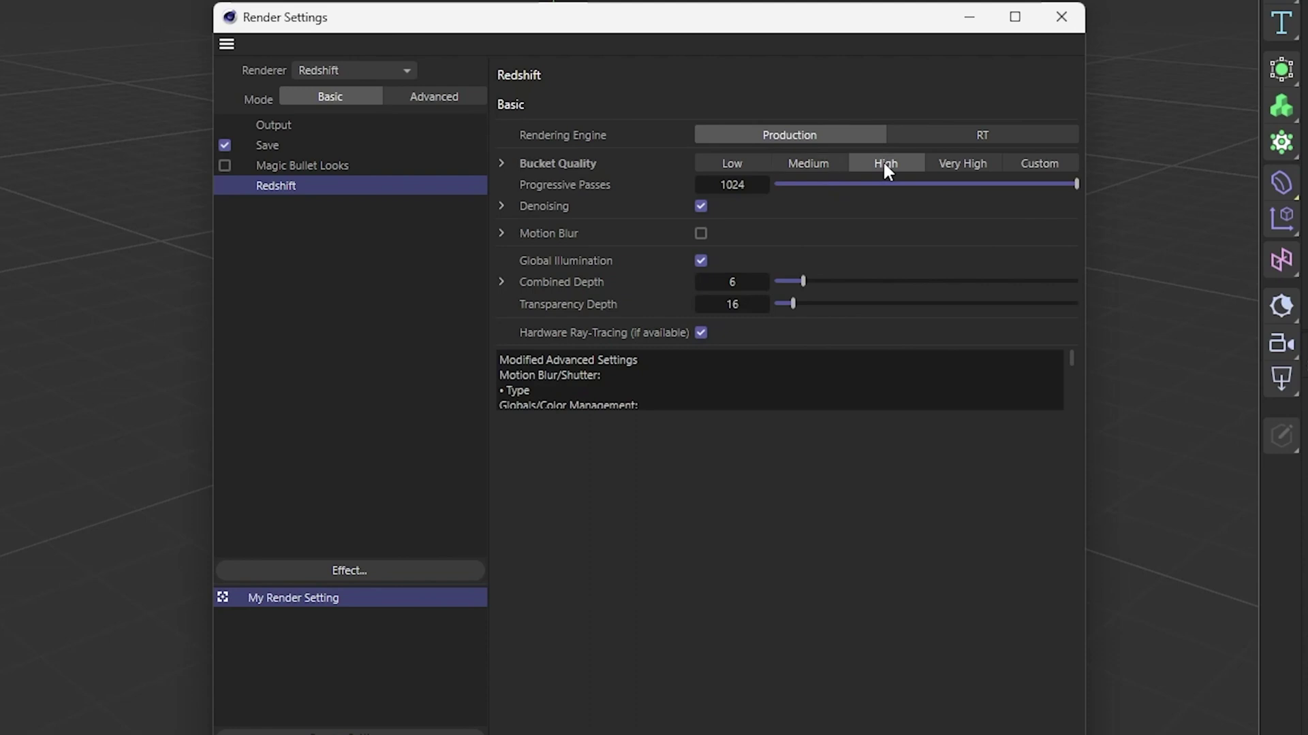
scroll(824, 375, "down", 5)
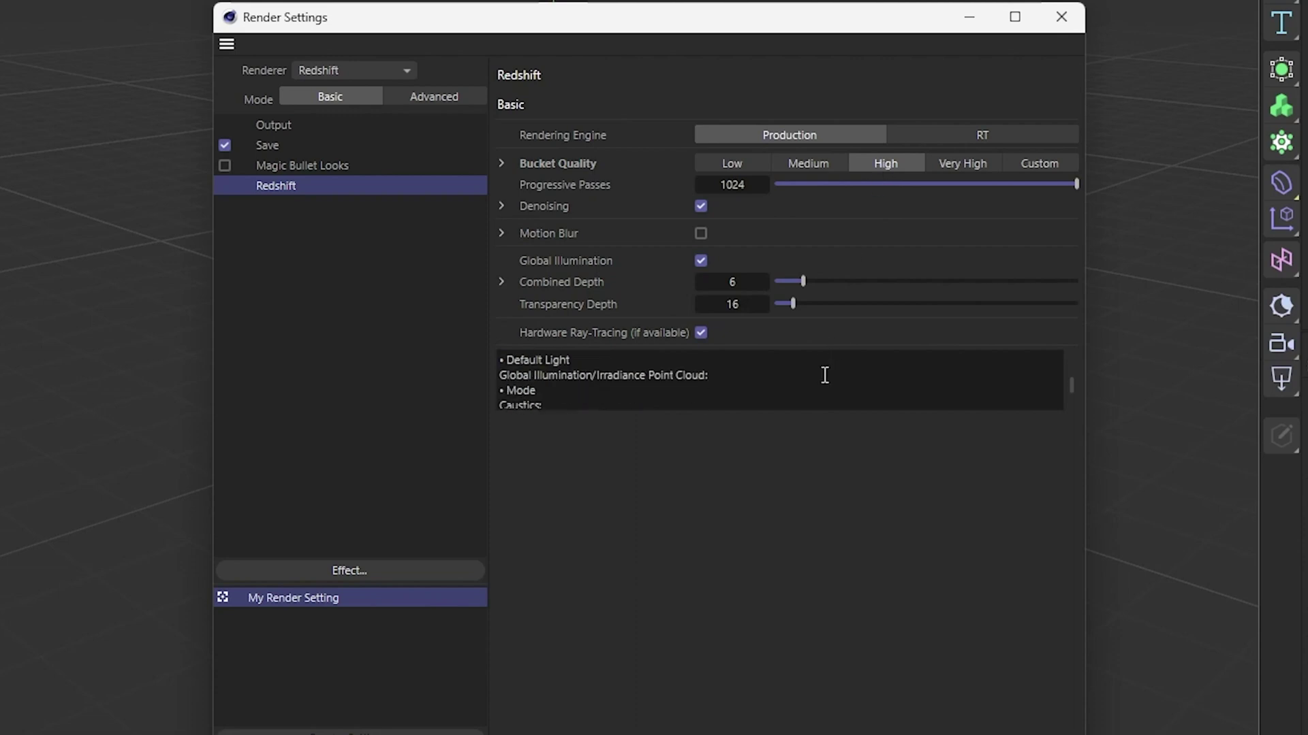
left_click_drag(850, 31, 876, 30)
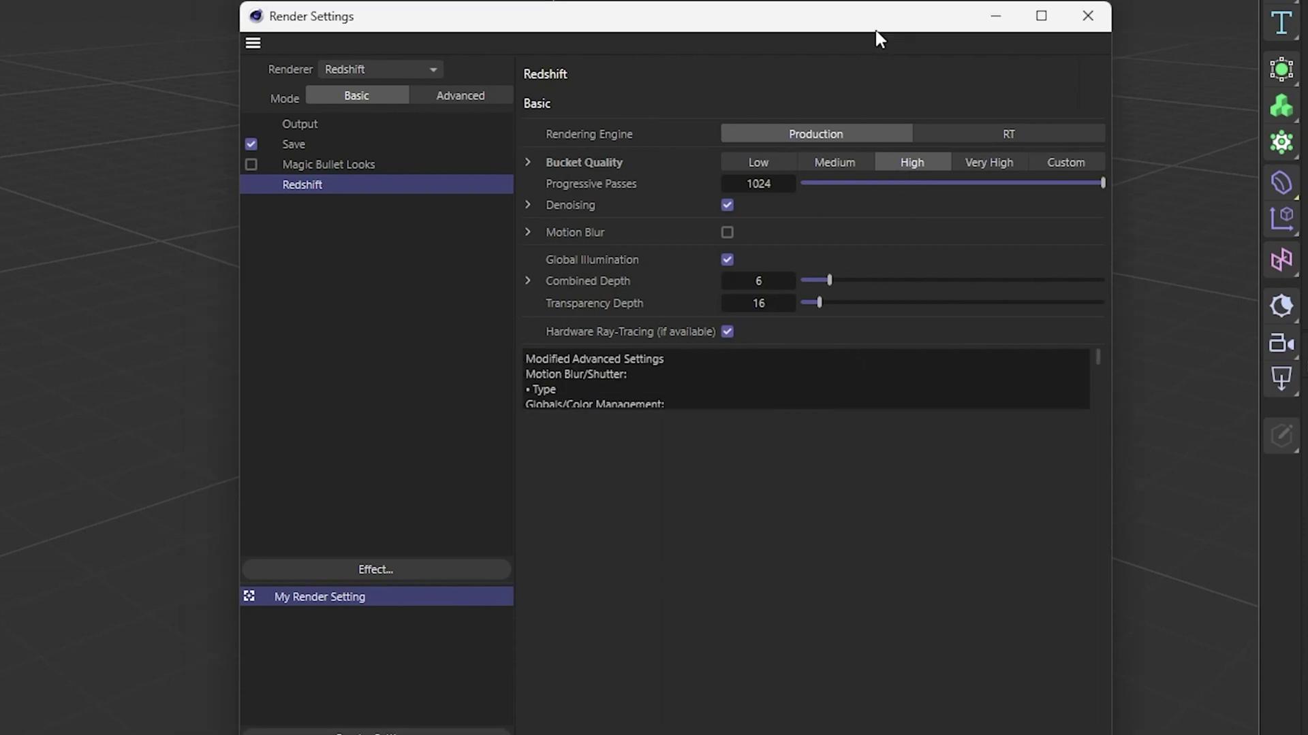